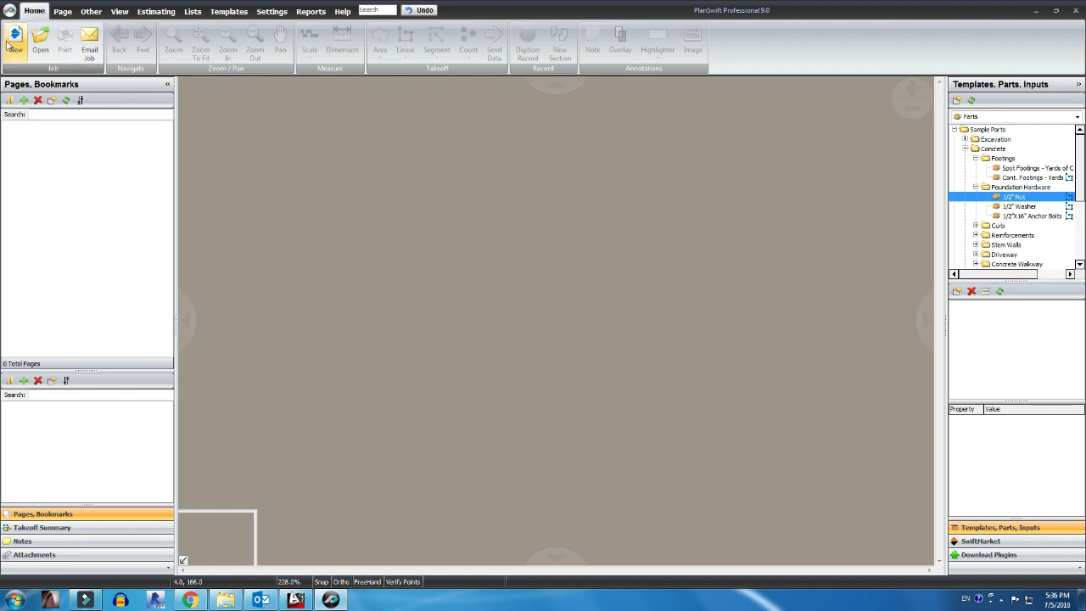
# Create a new job with job number 4466 and the description "Plain swift Test"
pyautogui.click(15, 48)
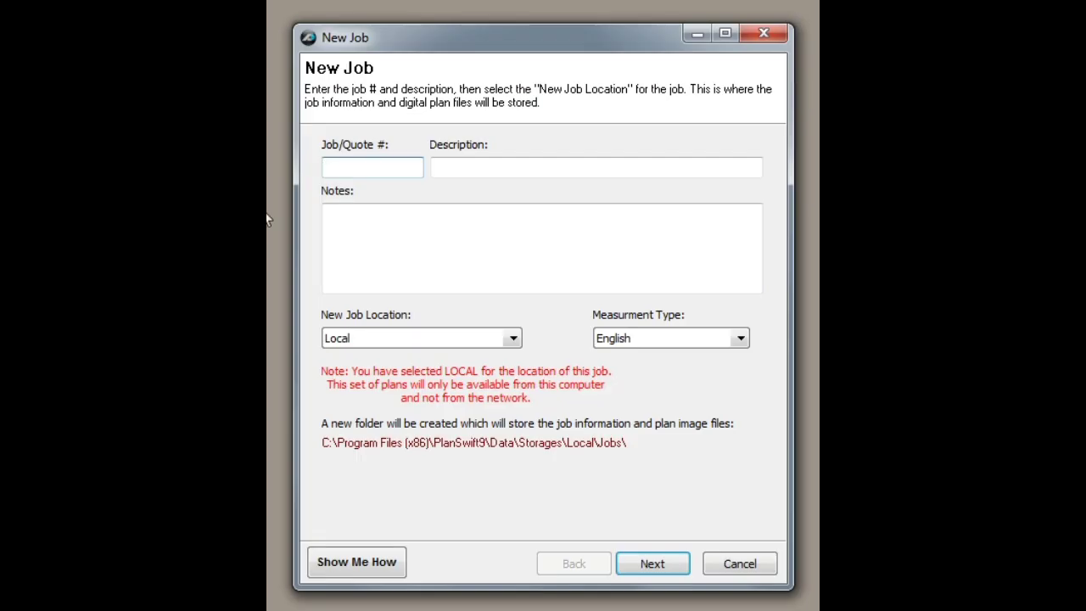
pyautogui.click(358, 168)
pyautogui.write('4466')
pyautogui.click(480, 163)
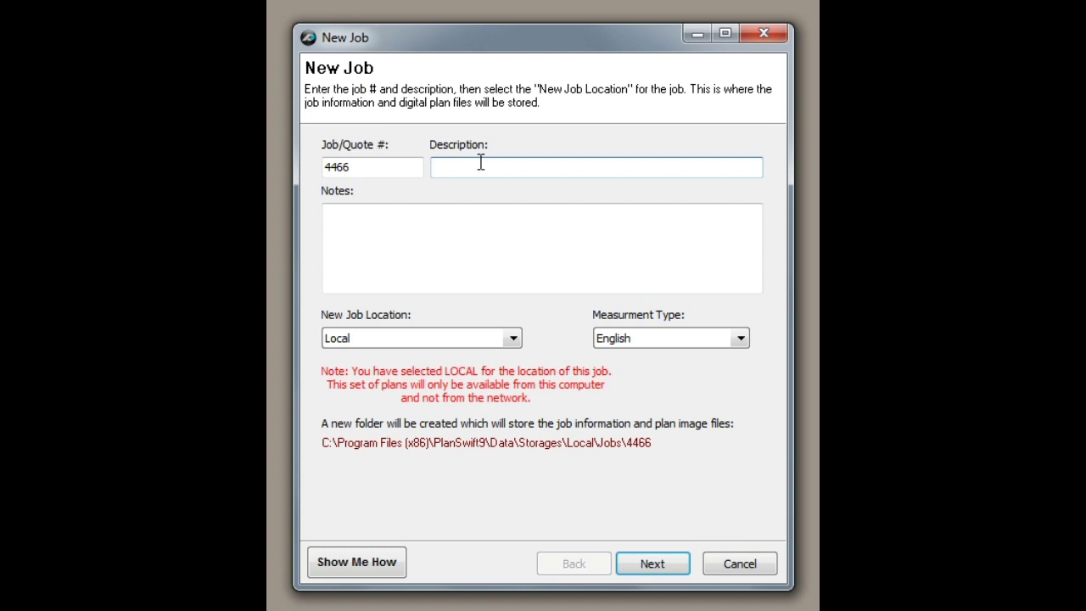
pyautogui.write('Plain swift Test')
pyautogui.click(461, 247)
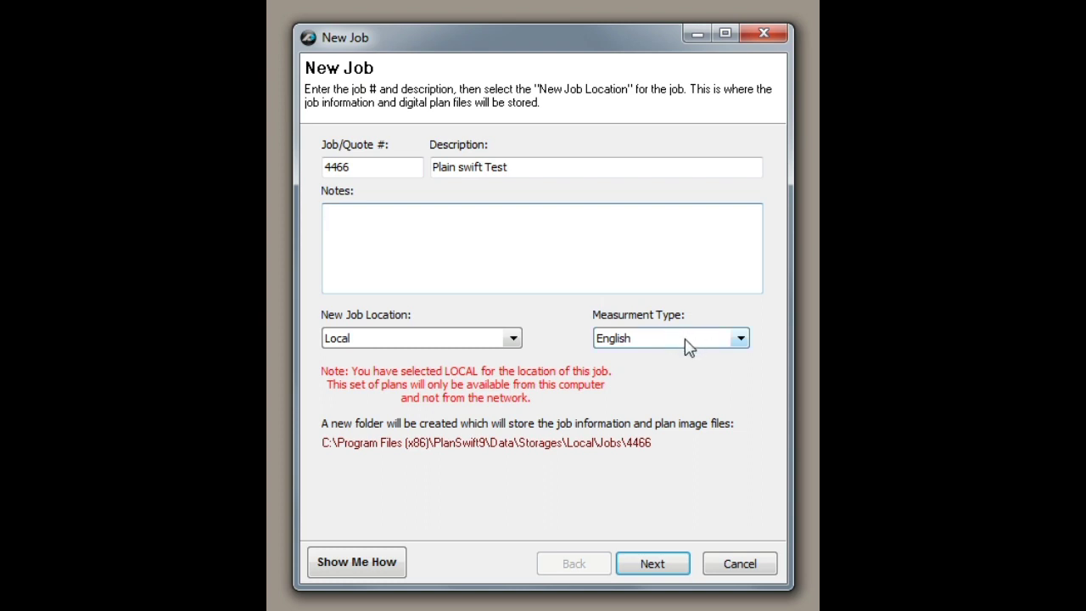
# Set the job's measurement type to Metric, keep the location as Local, and continue to the image files
pyautogui.click(688, 346)
pyautogui.click(687, 346)
pyautogui.click(684, 343)
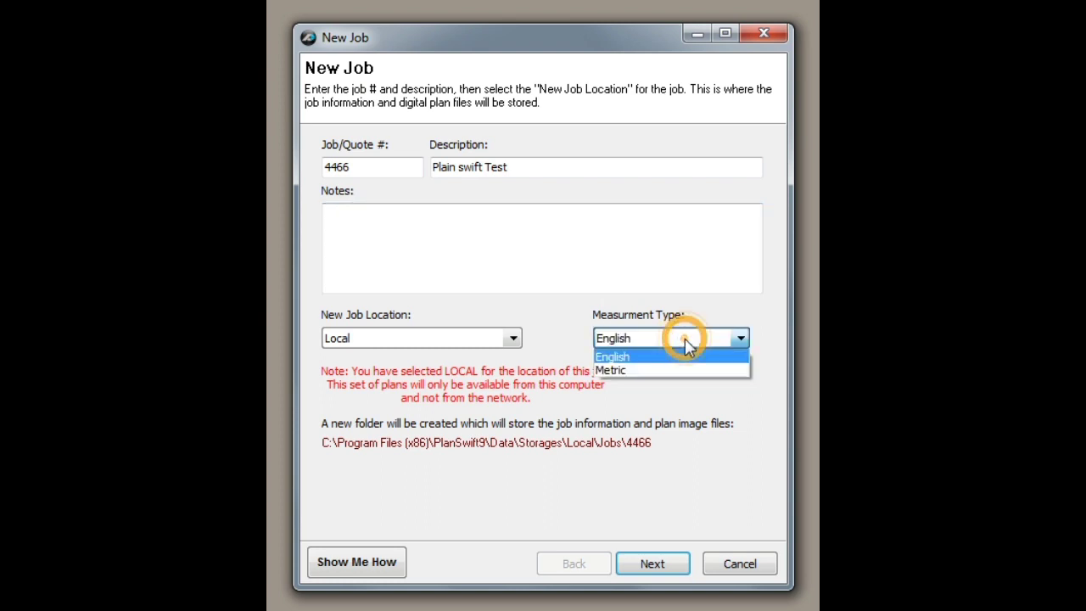
pyautogui.click(684, 345)
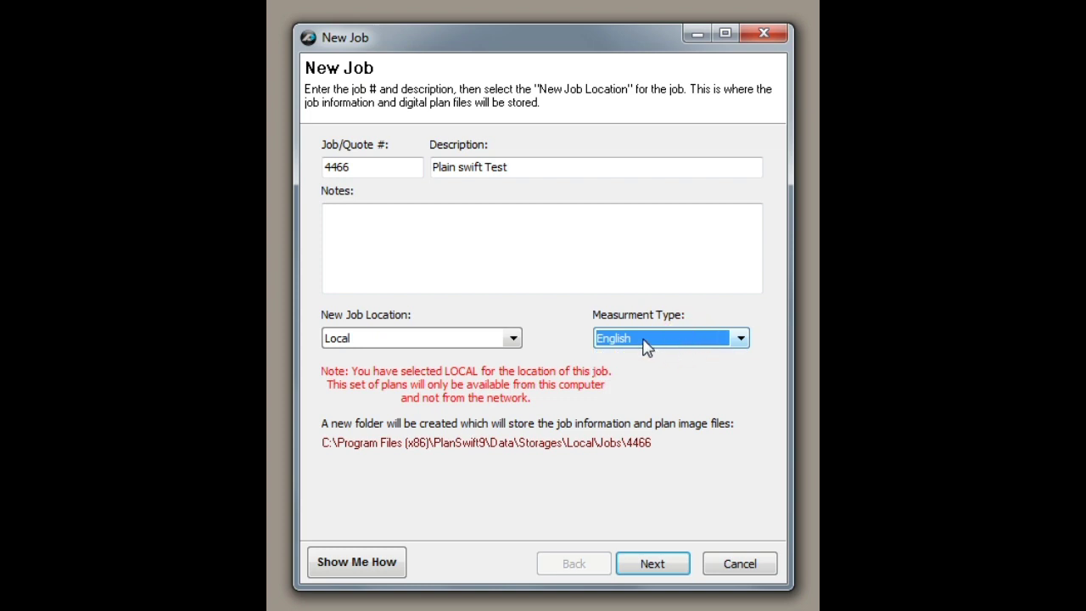
pyautogui.click(645, 346)
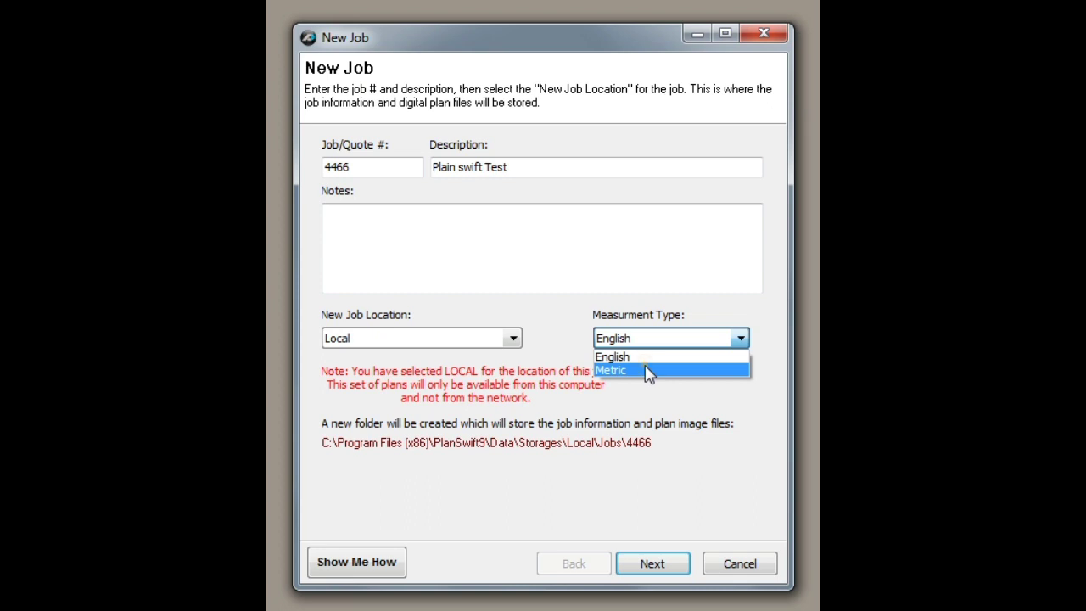
pyautogui.click(648, 373)
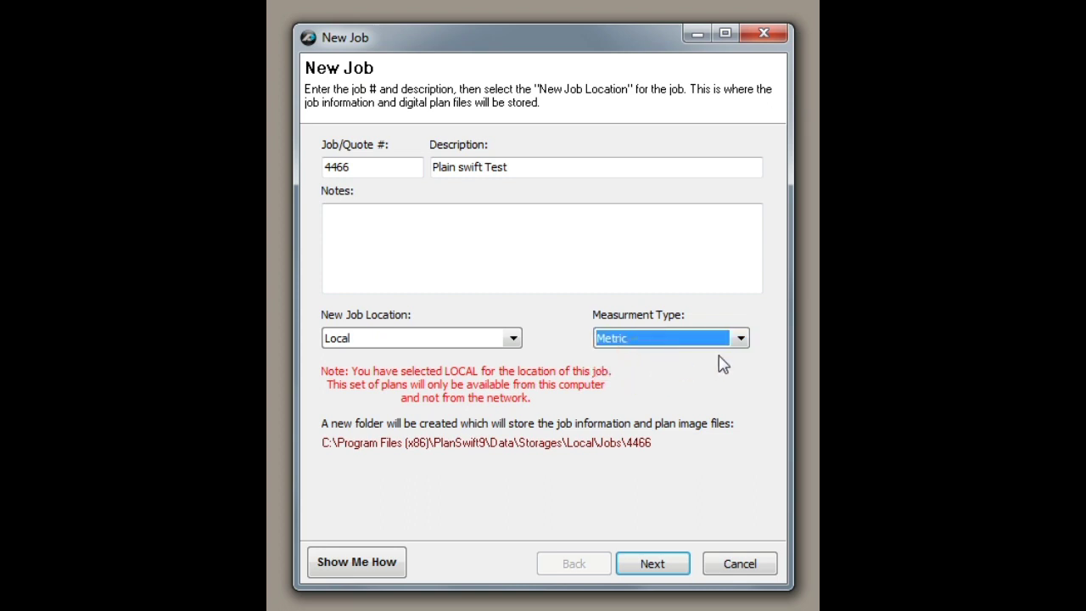
pyautogui.click(511, 341)
pyautogui.click(507, 341)
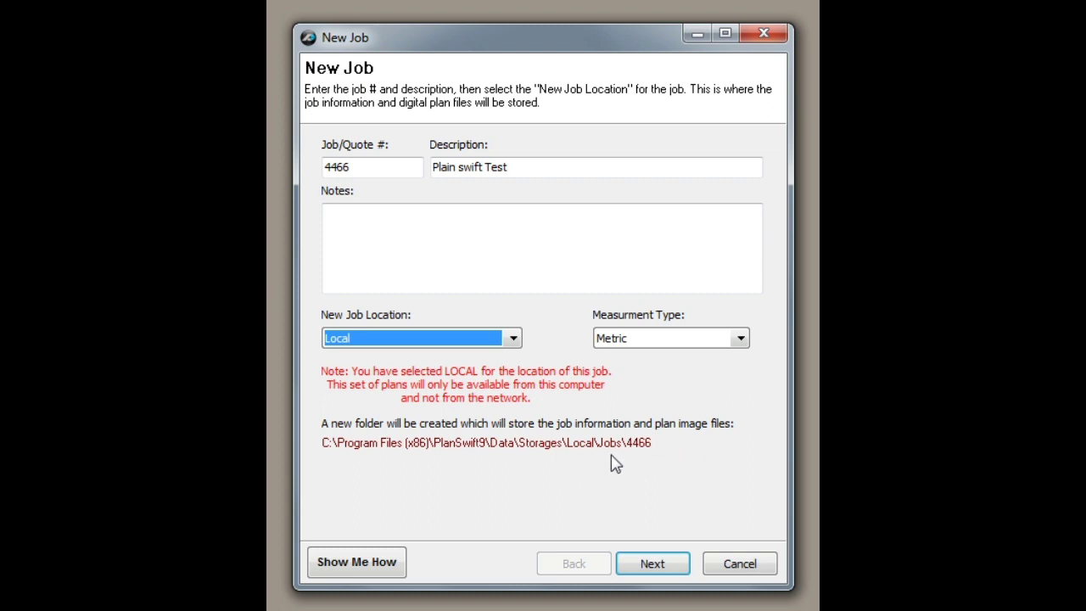
pyautogui.click(651, 564)
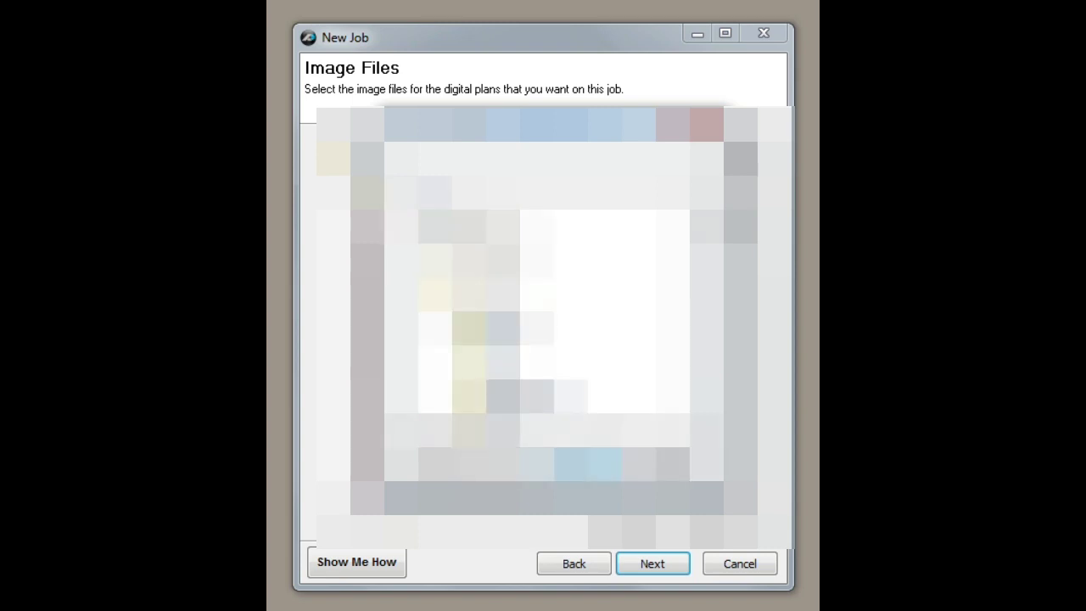
# Choose the folder with the plans and include MEP DRAWINGS.pdf as the job's image file
pyautogui.click(587, 464)
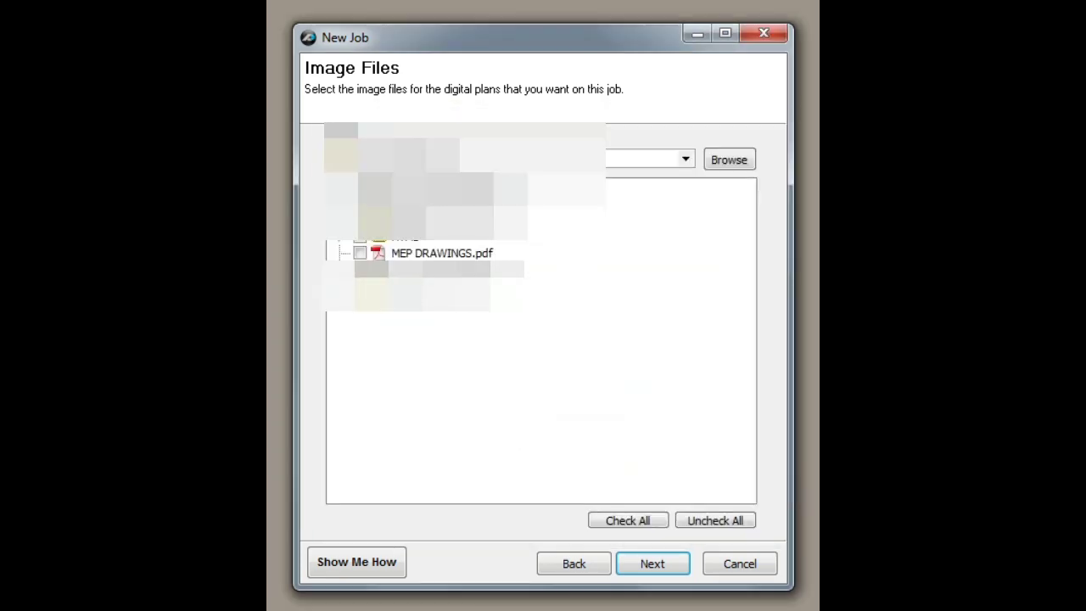
pyautogui.click(359, 253)
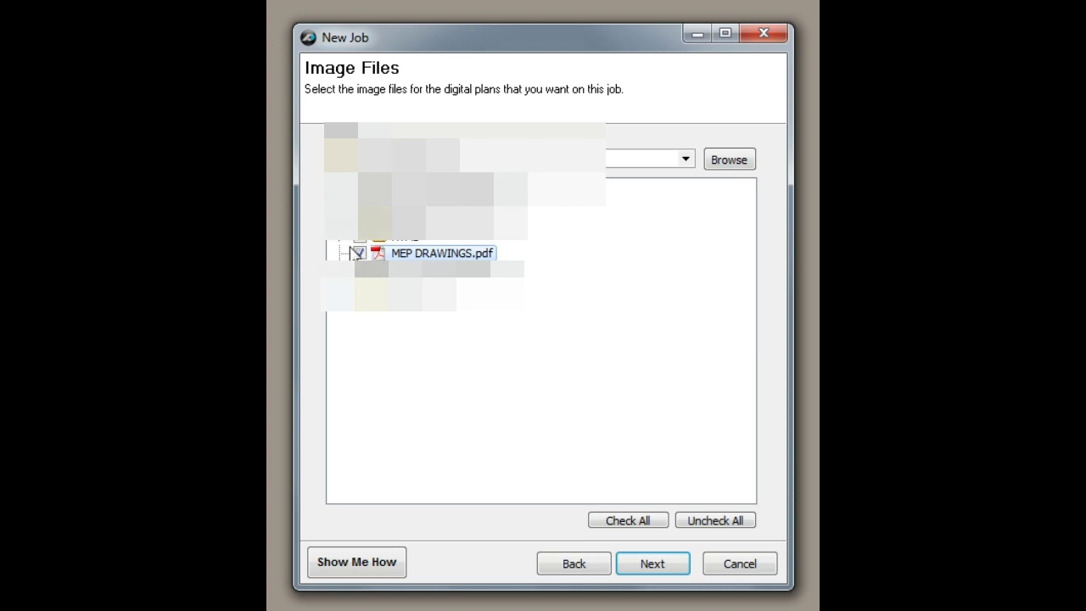
pyautogui.click(653, 570)
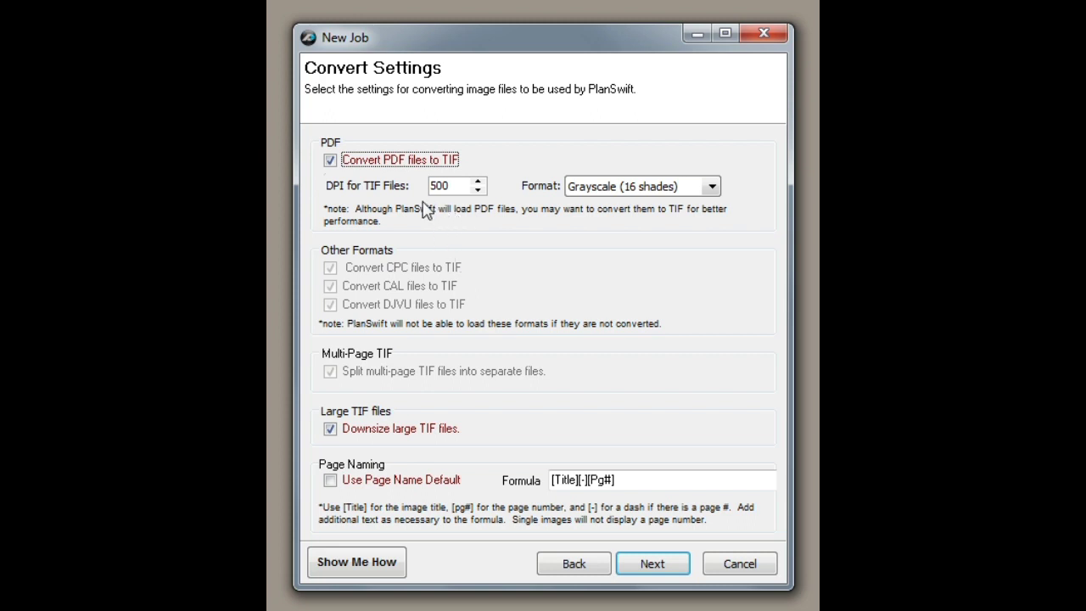
# Turn off conversion of PDF files to TIF and finish creating the job without attaching any Excel files
pyautogui.click(330, 162)
pyautogui.click(342, 429)
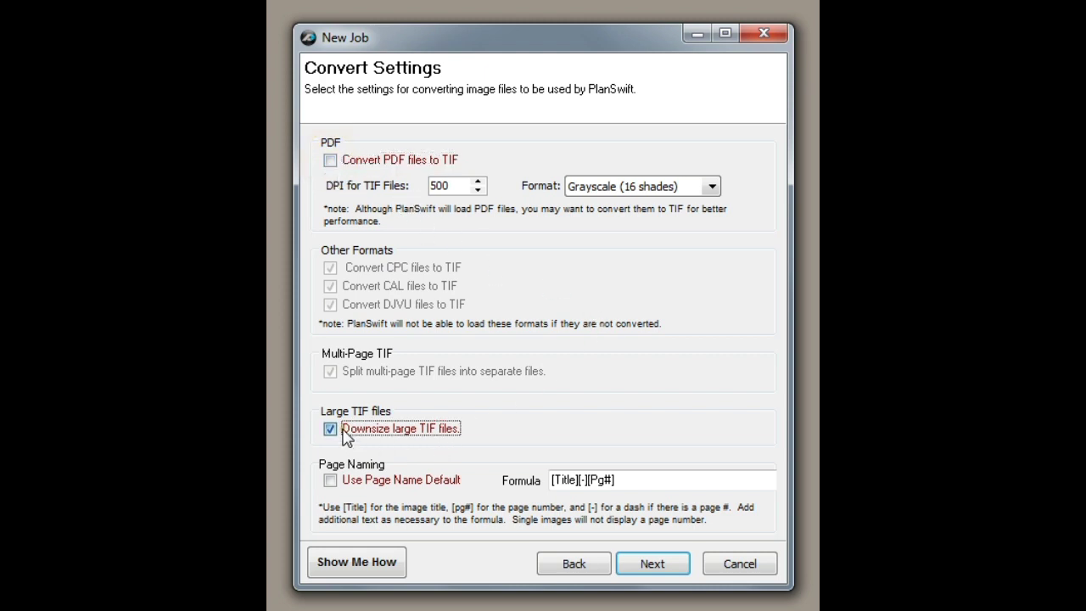
pyautogui.click(653, 565)
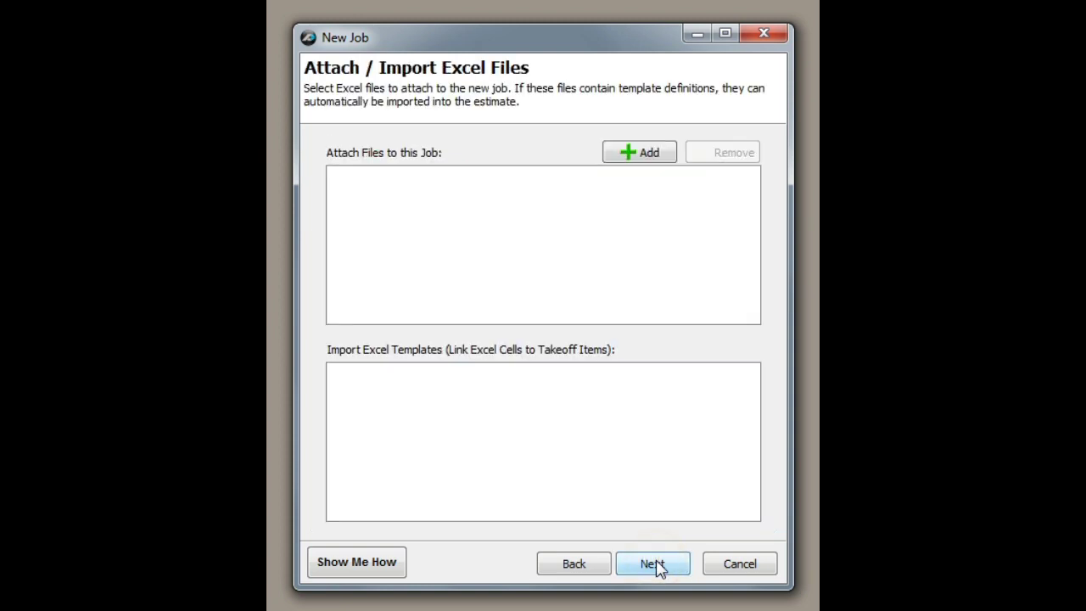
pyautogui.click(654, 565)
pyautogui.click(656, 562)
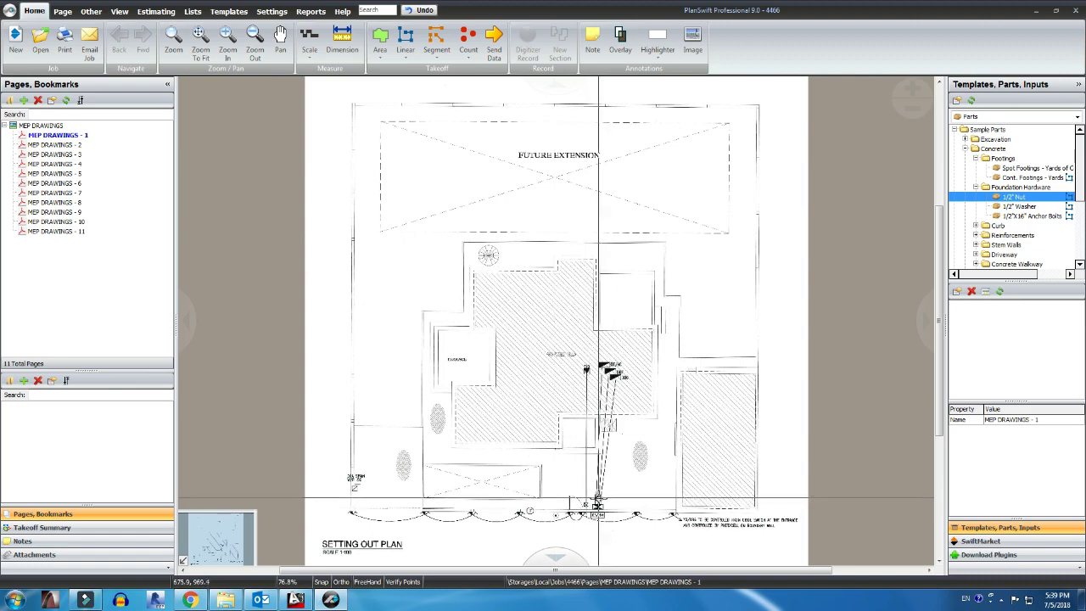
# Examine the setting-out plan on MEP DRAWINGS - 1, from the KWHM at the boundary to the TJB, DB/AC, DBF and DBG boxes
pyautogui.scroll(4, 600, 512)
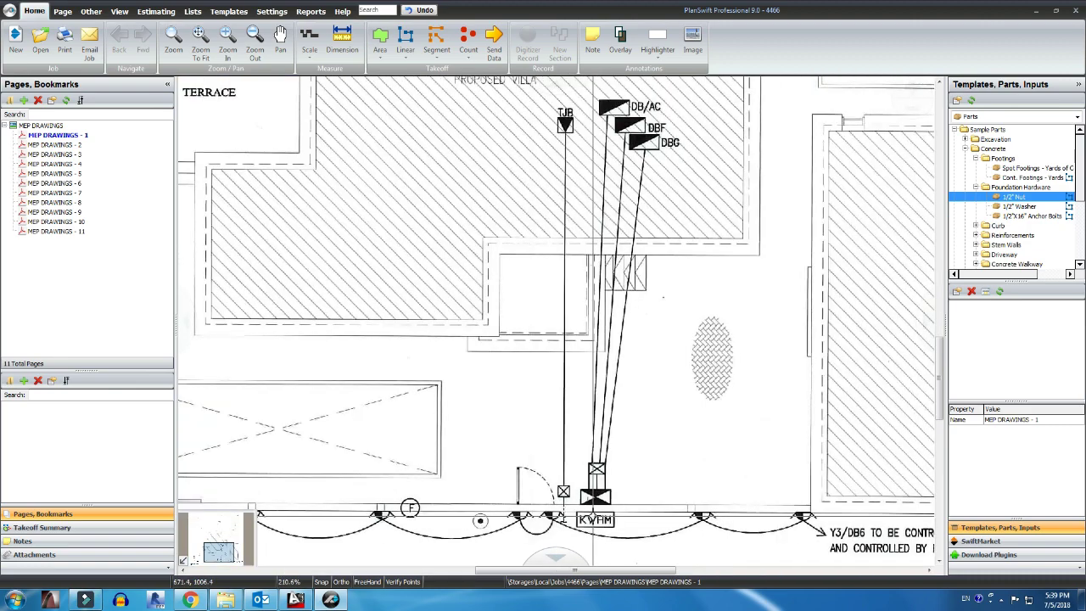
pyautogui.scroll(3, 593, 514)
pyautogui.scroll(2, 592, 515)
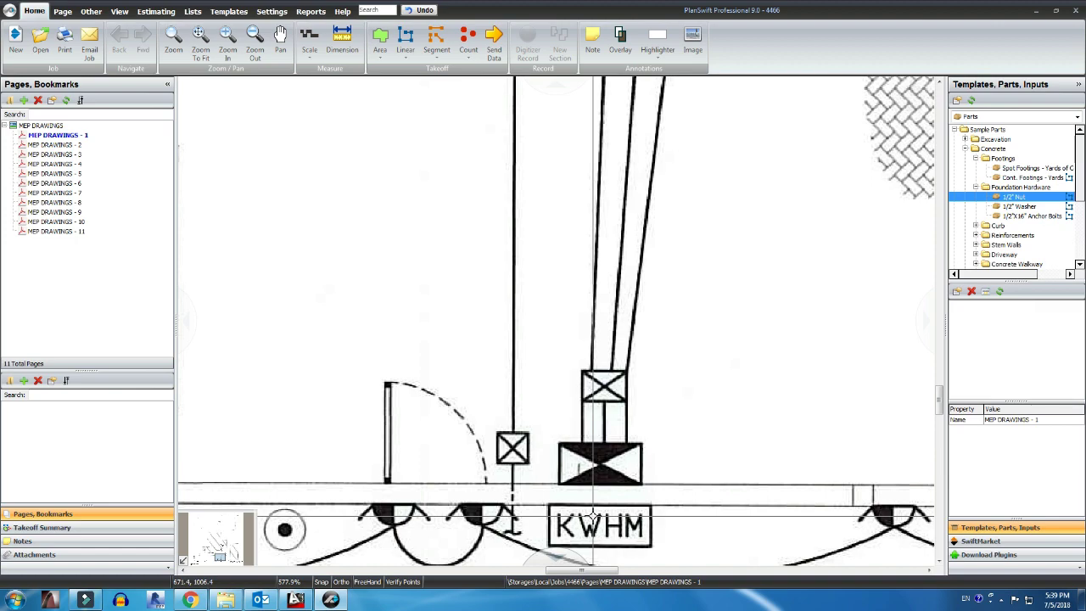
pyautogui.scroll(-9, 592, 515)
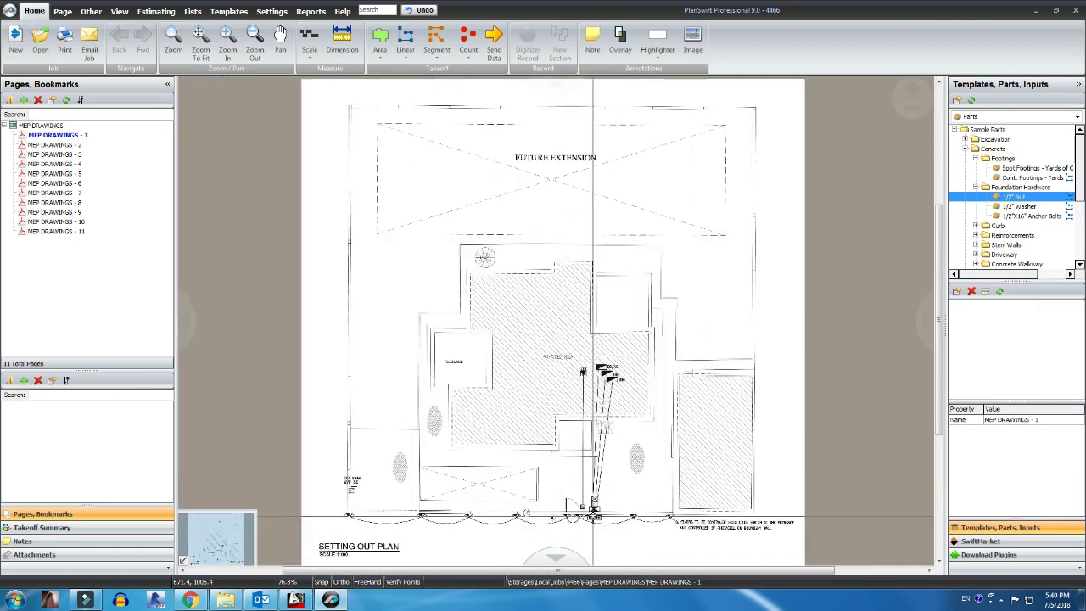
pyautogui.scroll(-1, 592, 516)
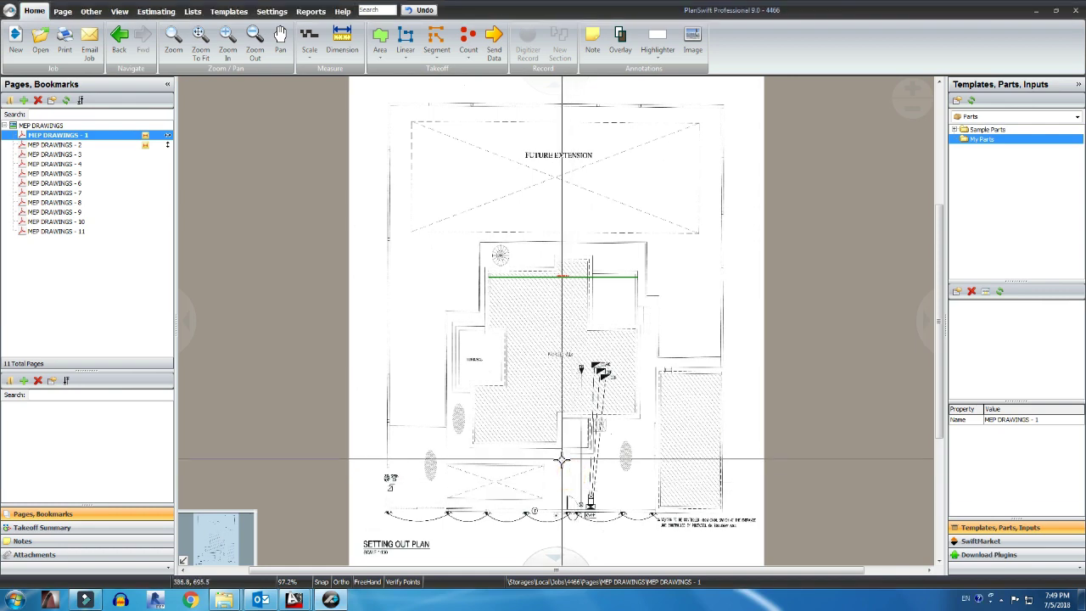
pyautogui.scroll(-1, 562, 461)
pyautogui.scroll(2, 562, 456)
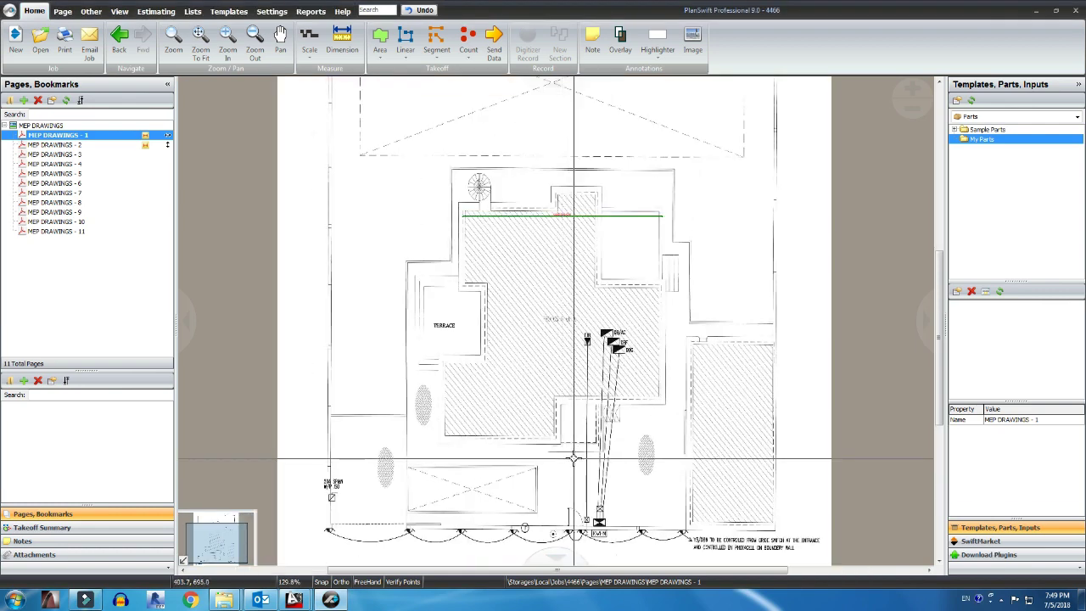
pyautogui.moveTo(562, 455); pyautogui.dragTo(573, 530)
pyautogui.scroll(-1, 562, 321)
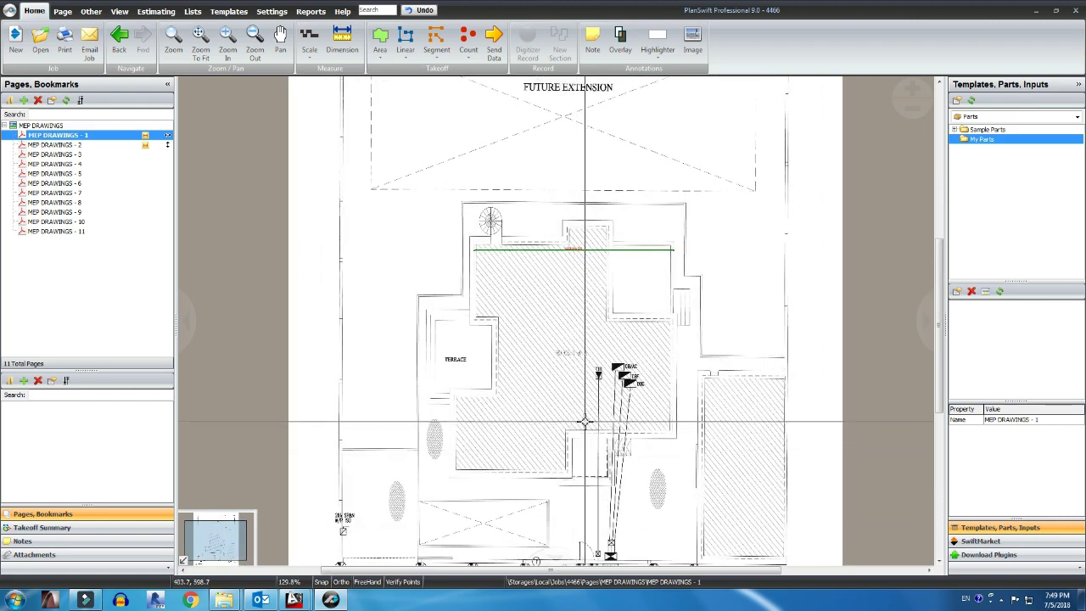
pyautogui.scroll(1, 610, 550)
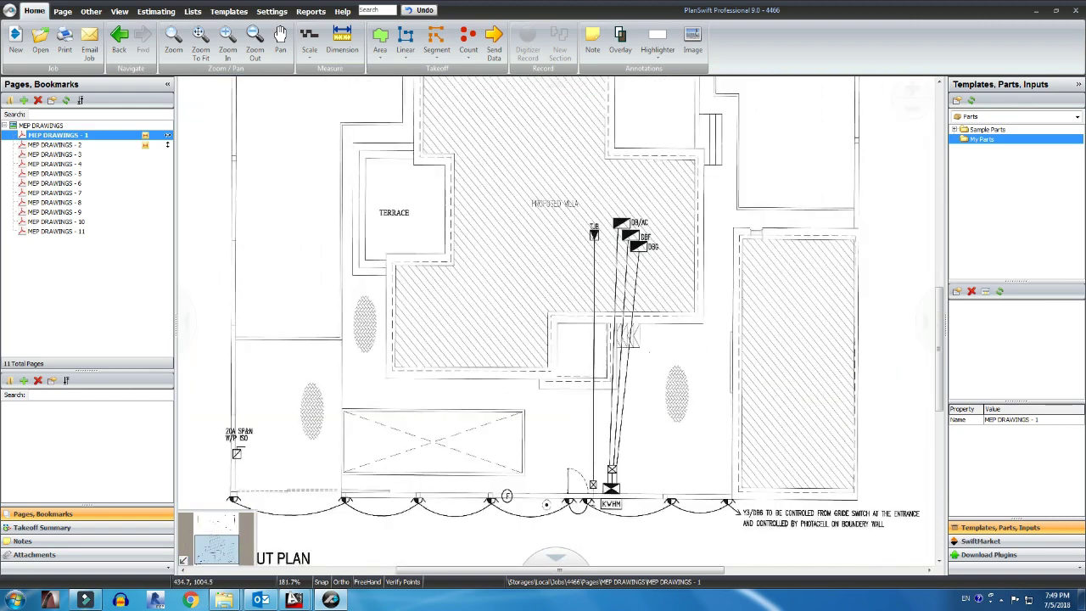
pyautogui.scroll(-3, 545, 388)
pyautogui.scroll(3, 633, 334)
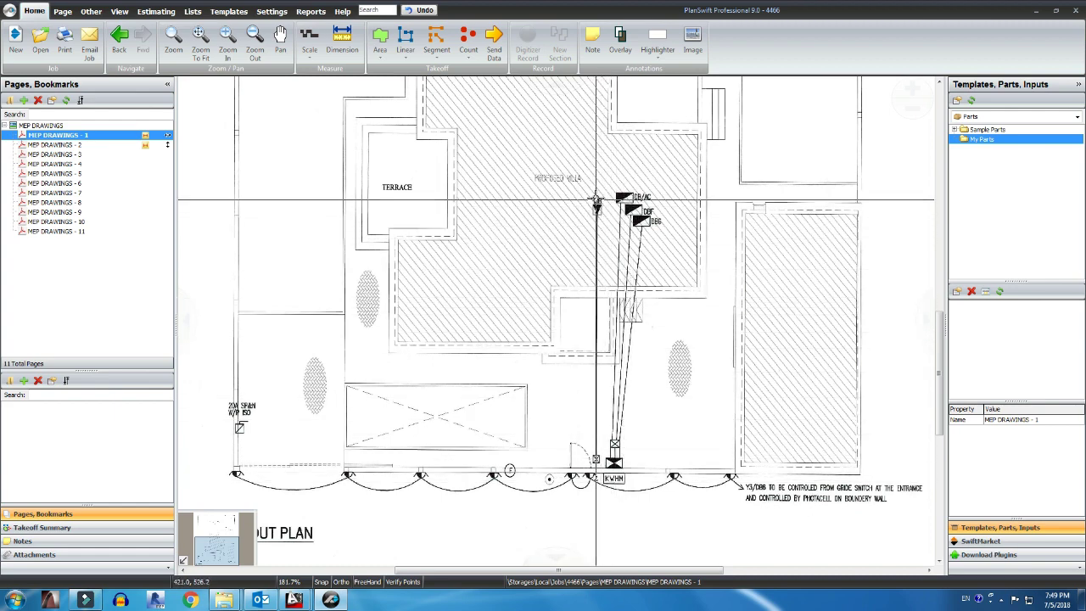
pyautogui.scroll(5, 596, 201)
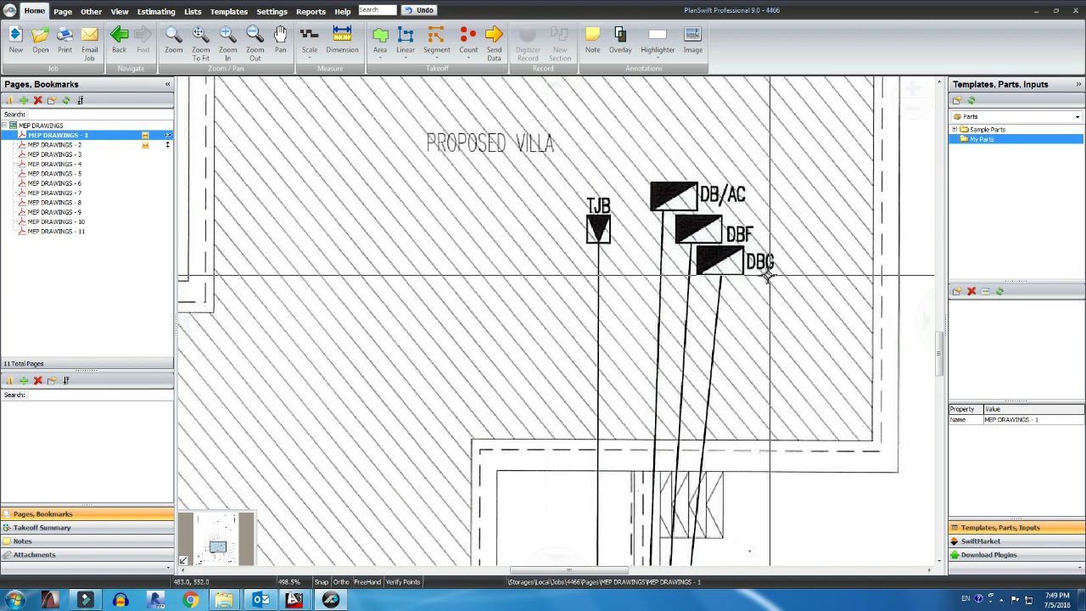
pyautogui.scroll(-3, 761, 275)
pyautogui.scroll(-2, 643, 269)
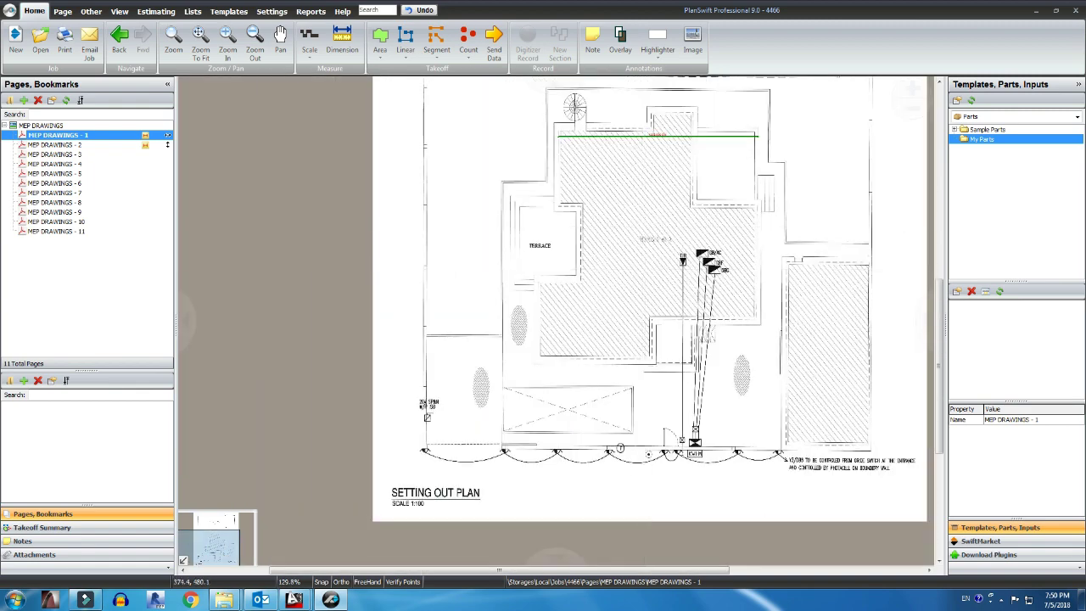
# Delete the green scale dimension running across the upper part of the proposed villa on the setting-out plan
pyautogui.scroll(1, 635, 254)
pyautogui.click(628, 268)
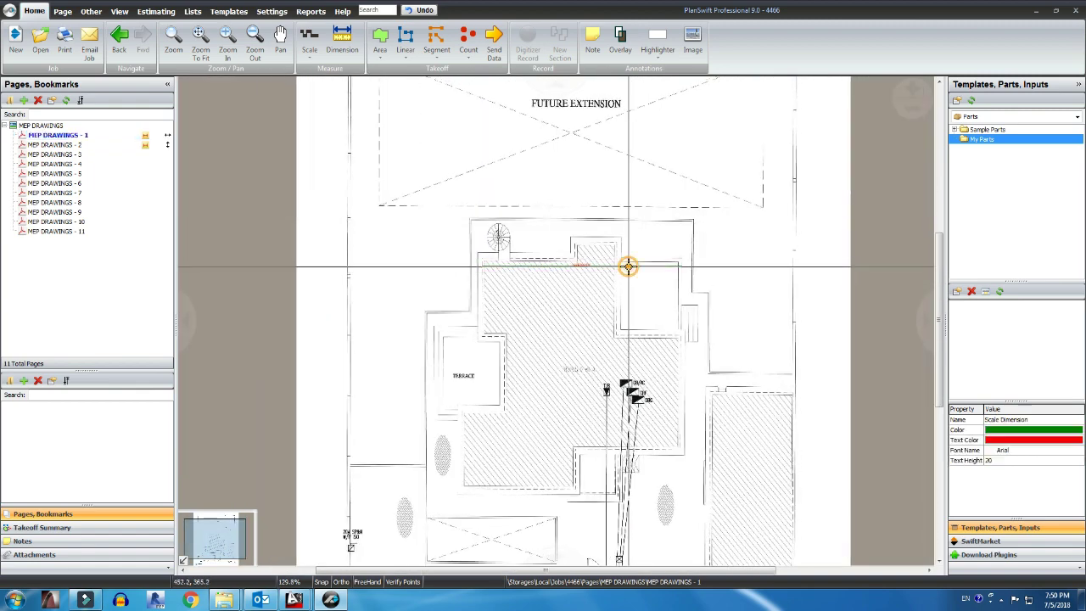
pyautogui.press('Delete')
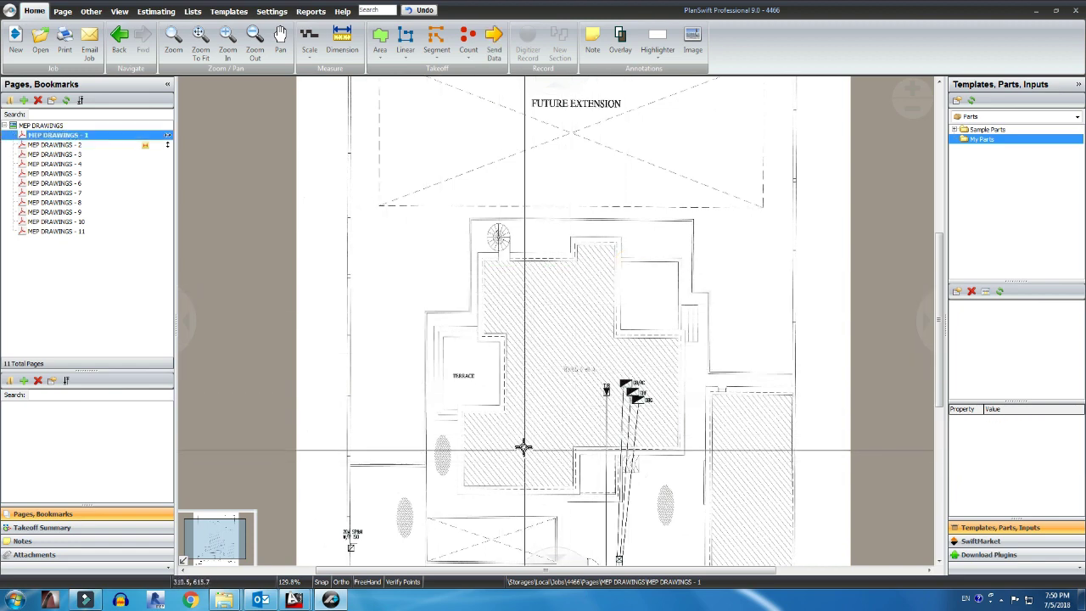
pyautogui.scroll(-1, 524, 442)
pyautogui.scroll(1, 543, 374)
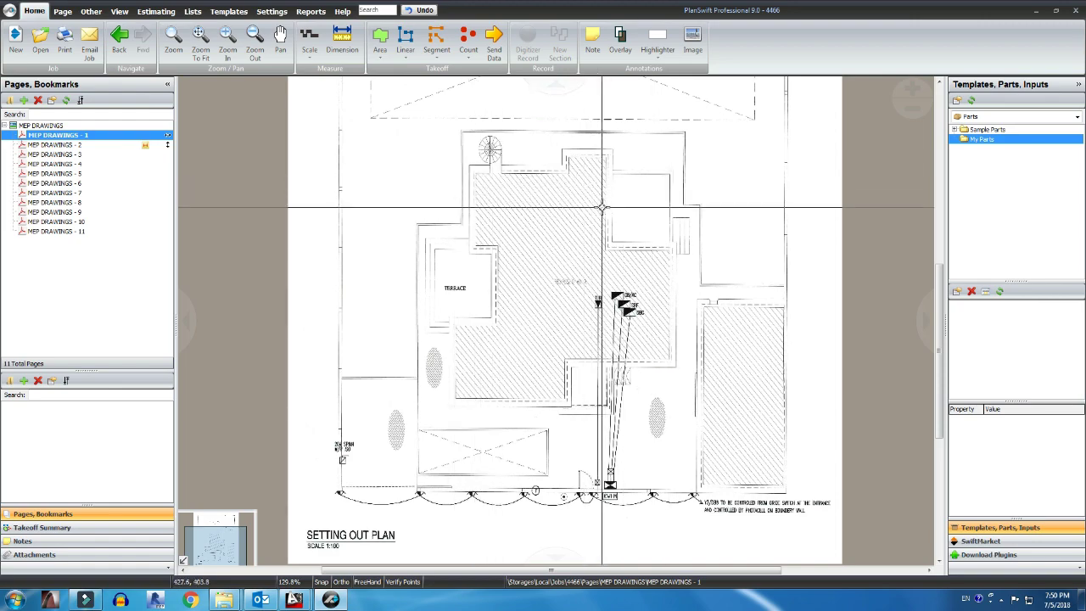
# Open page MEP DRAWINGS - 2 and delete the dimension between the bedroom and the living/dining room
pyautogui.click(82, 149)
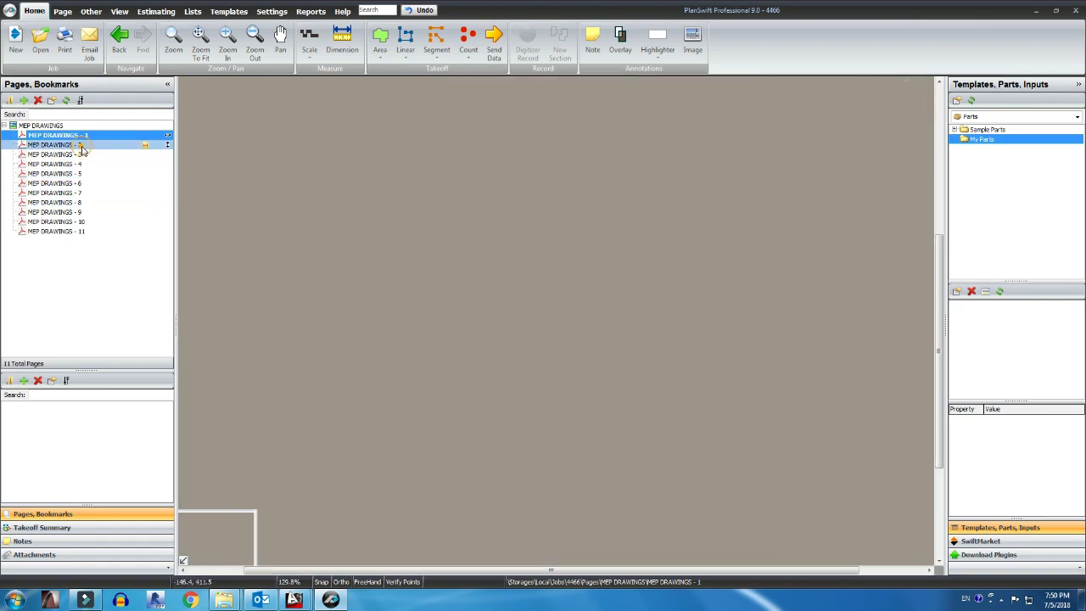
pyautogui.scroll(5, 517, 166)
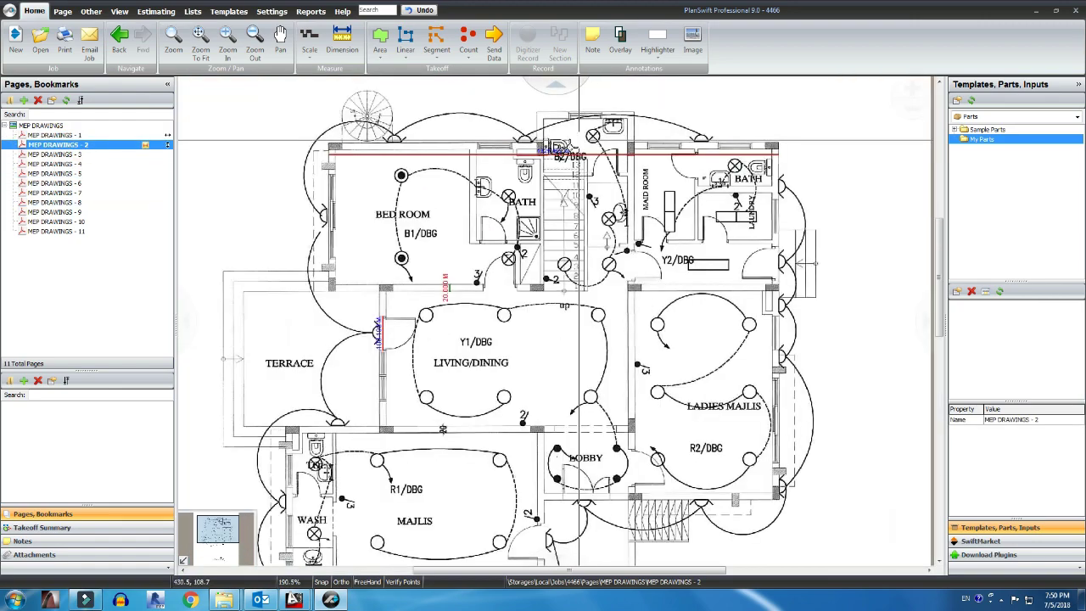
pyautogui.scroll(2, 384, 412)
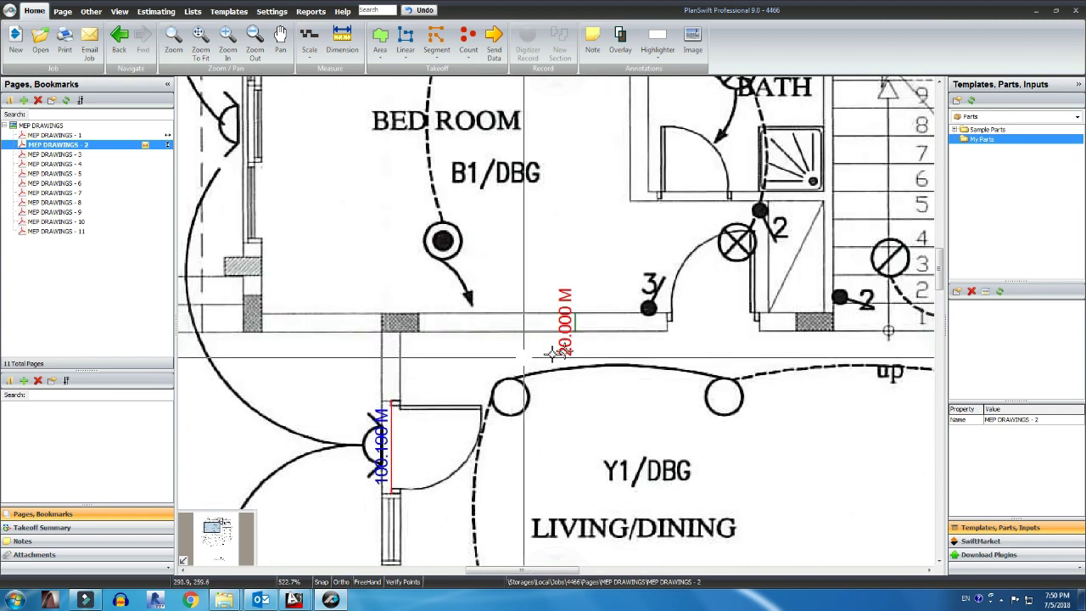
pyautogui.click(573, 320)
pyautogui.press('Delete')
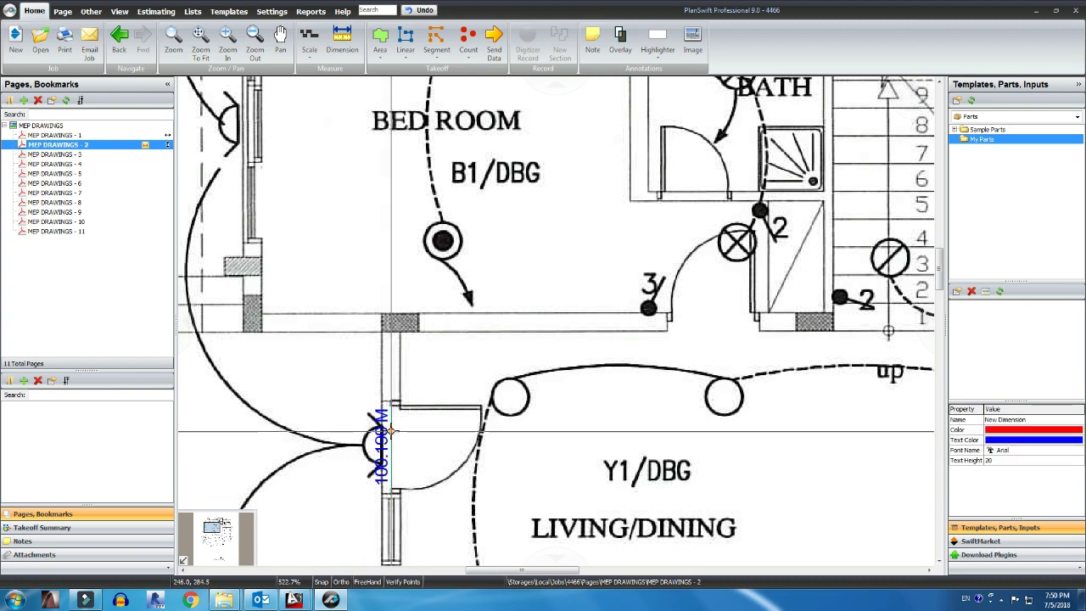
# Delete the remaining dimensions at the terrace door and along the building's upper wall
pyautogui.scroll(-3, 386, 434)
pyautogui.click(482, 190)
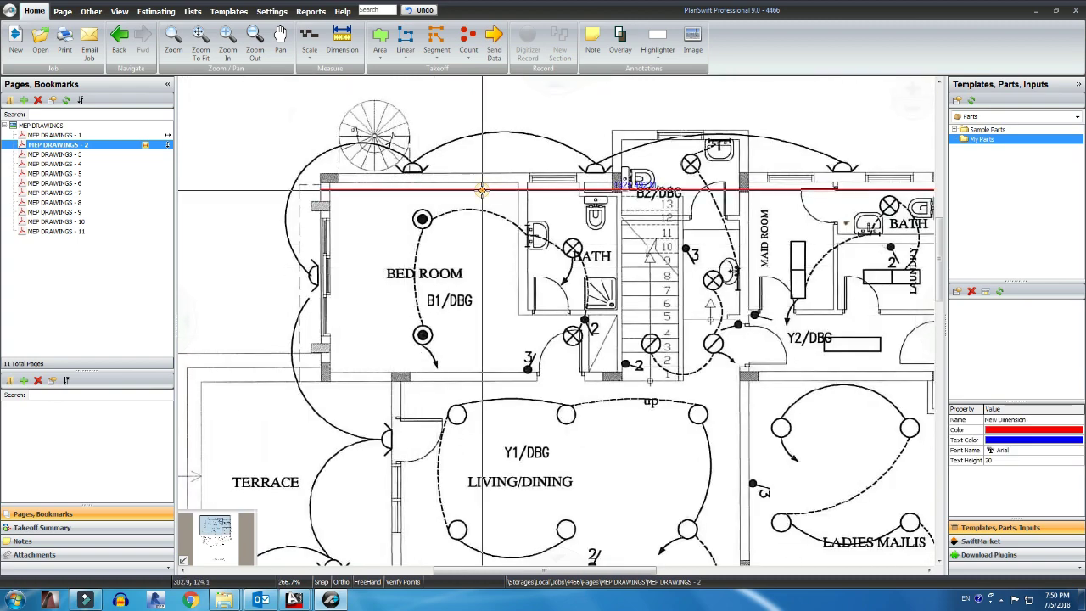
pyautogui.press('Escape')
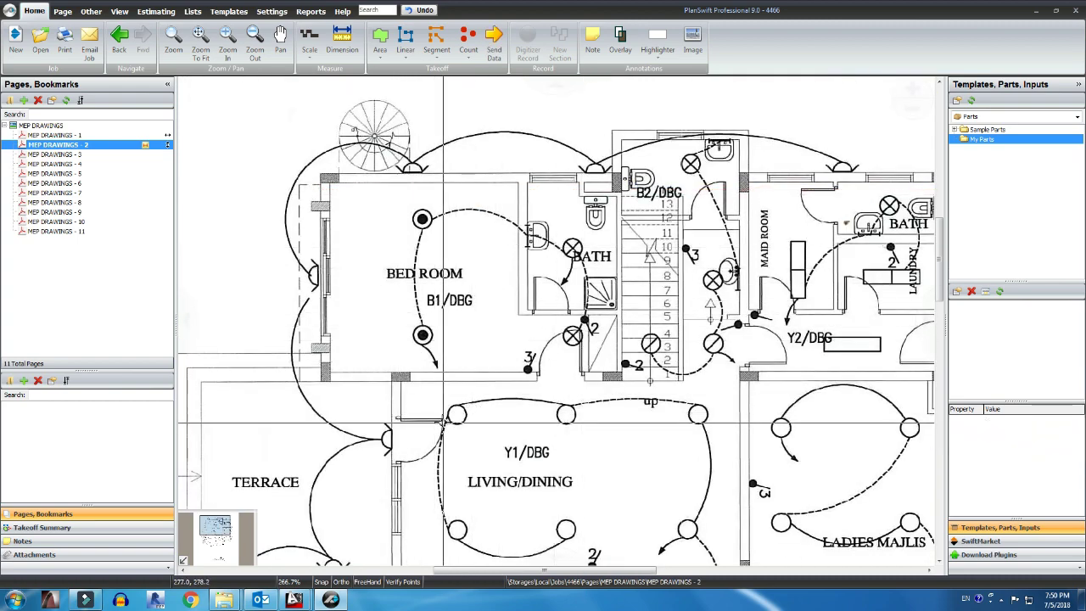
pyautogui.scroll(-3, 508, 380)
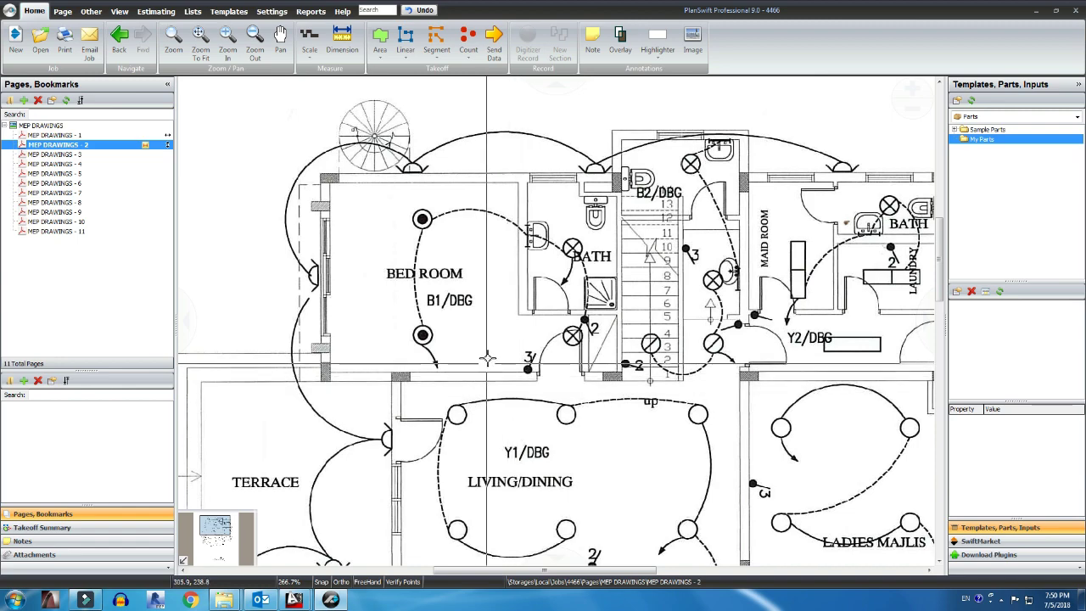
# Start a metric scale of 20 CM for page MEP DRAWINGS - 2
pyautogui.scroll(2, 482, 376)
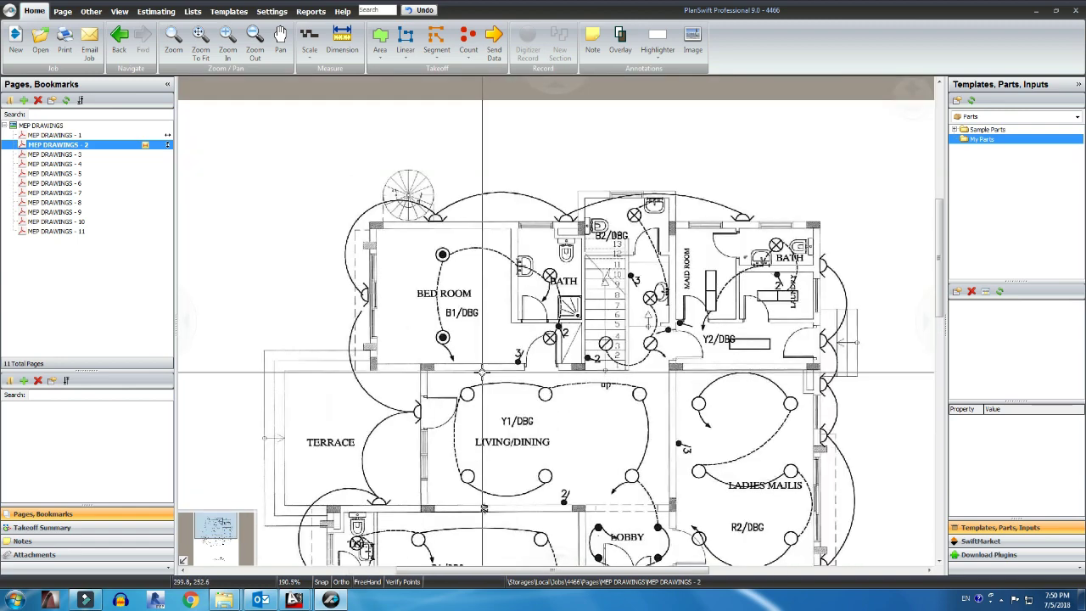
pyautogui.scroll(4, 482, 375)
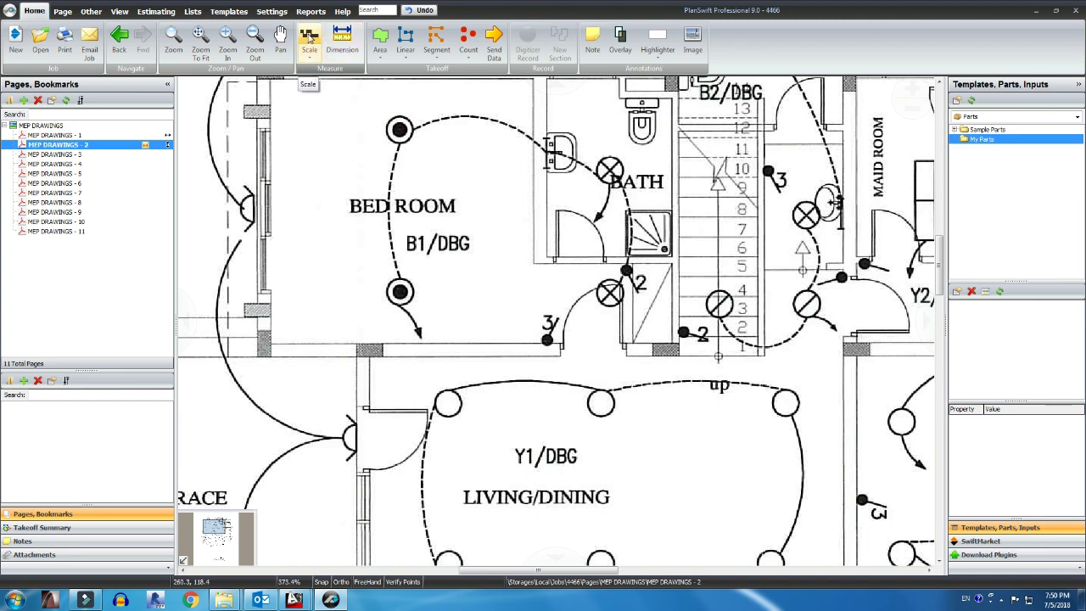
pyautogui.click(308, 37)
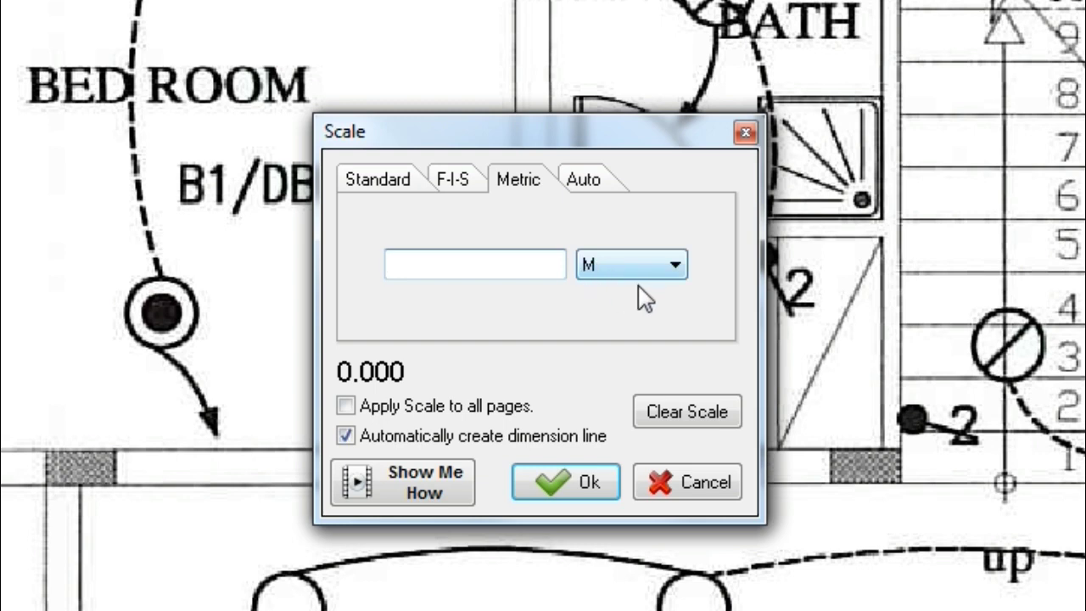
pyautogui.click(640, 265)
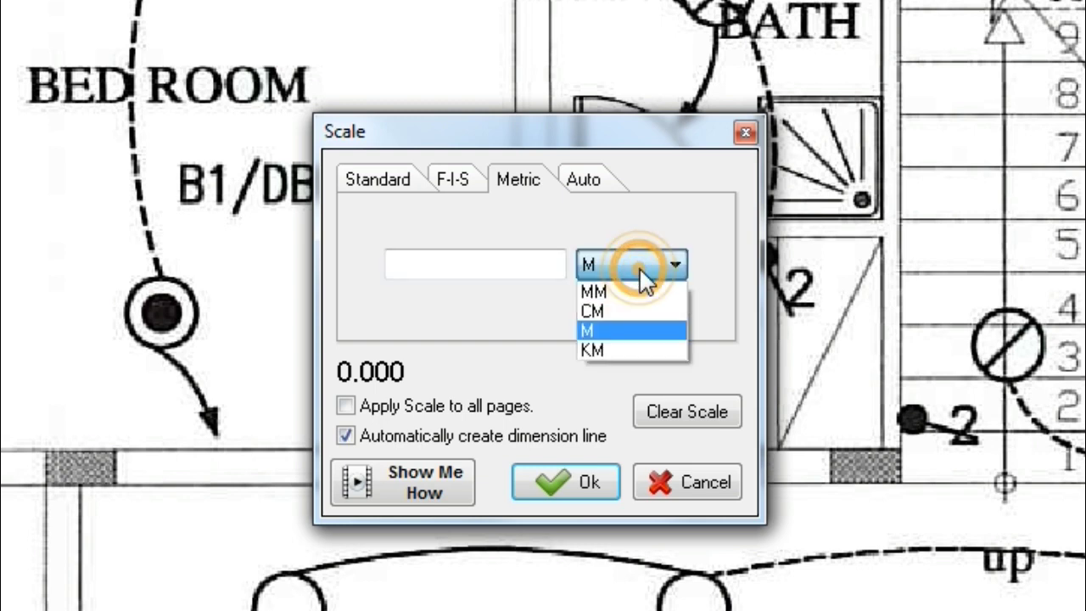
pyautogui.click(626, 311)
pyautogui.click(438, 271)
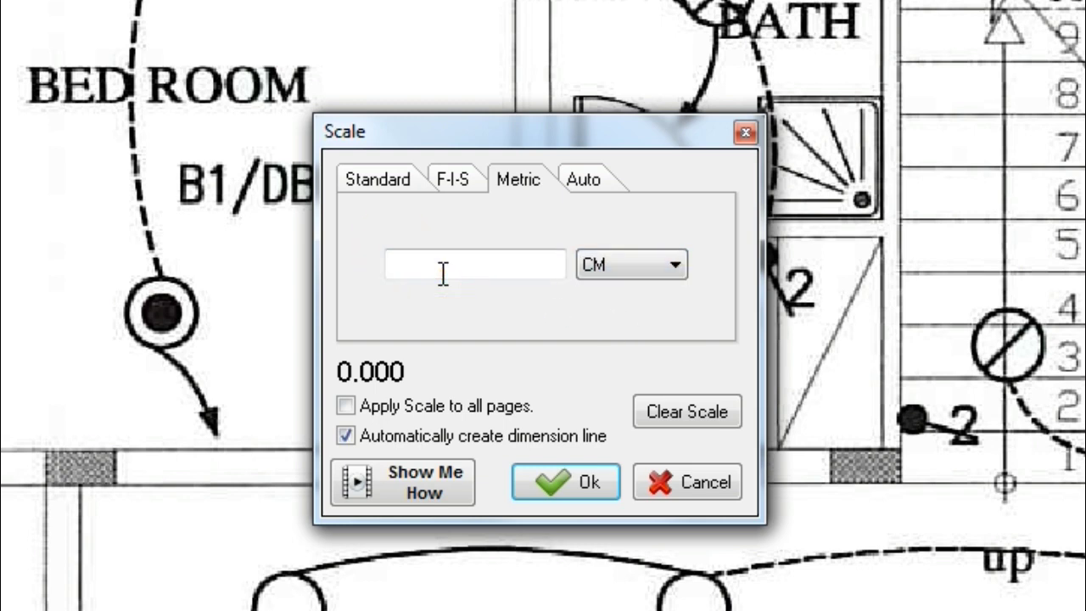
pyautogui.click(607, 500)
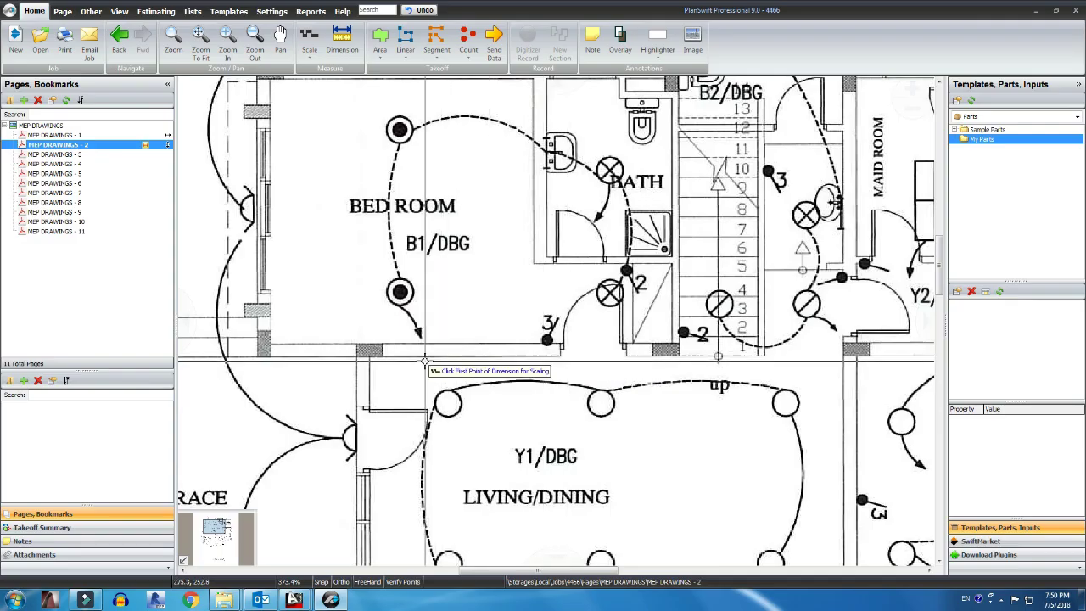
# Define the scale across the thickness of the wall between the bedroom and the living/dining room, starting at its lower face
pyautogui.scroll(3, 482, 358)
pyautogui.scroll(3, 482, 358)
pyautogui.click(534, 345)
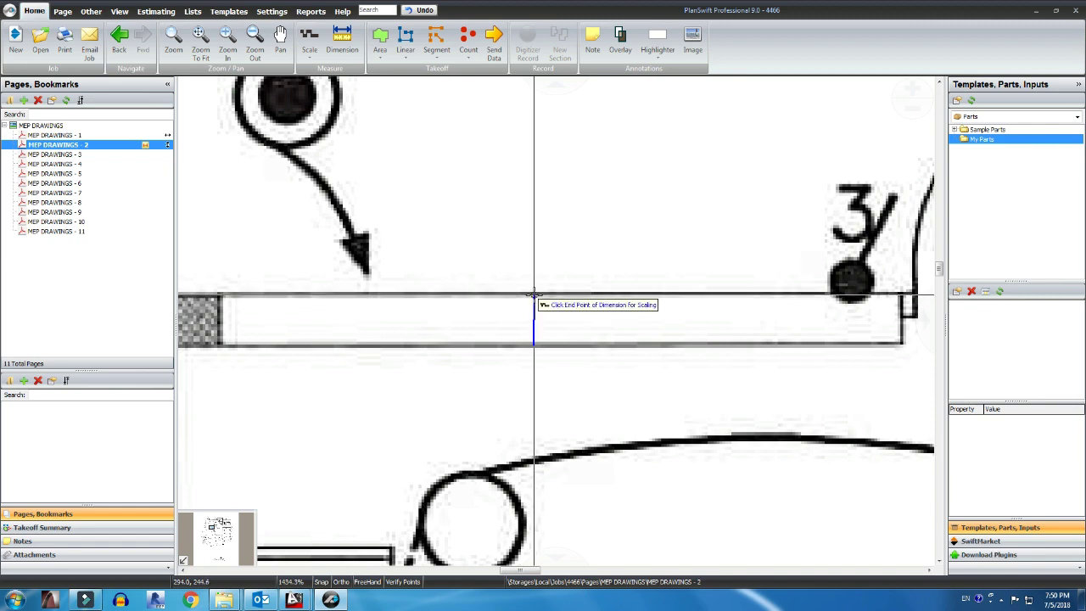
pyautogui.click(534, 293)
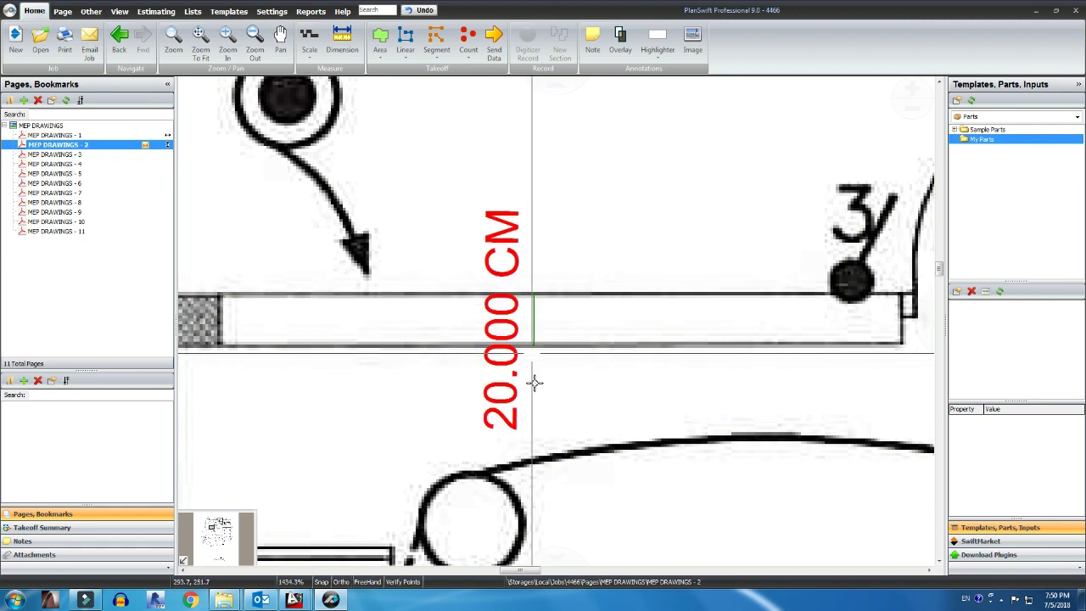
# Add a straight horizontal dimension across the building's full width, from the bedroom's outer wall to the outer wall of the bath by the laundry
pyautogui.scroll(-4, 533, 377)
pyautogui.scroll(1, 538, 336)
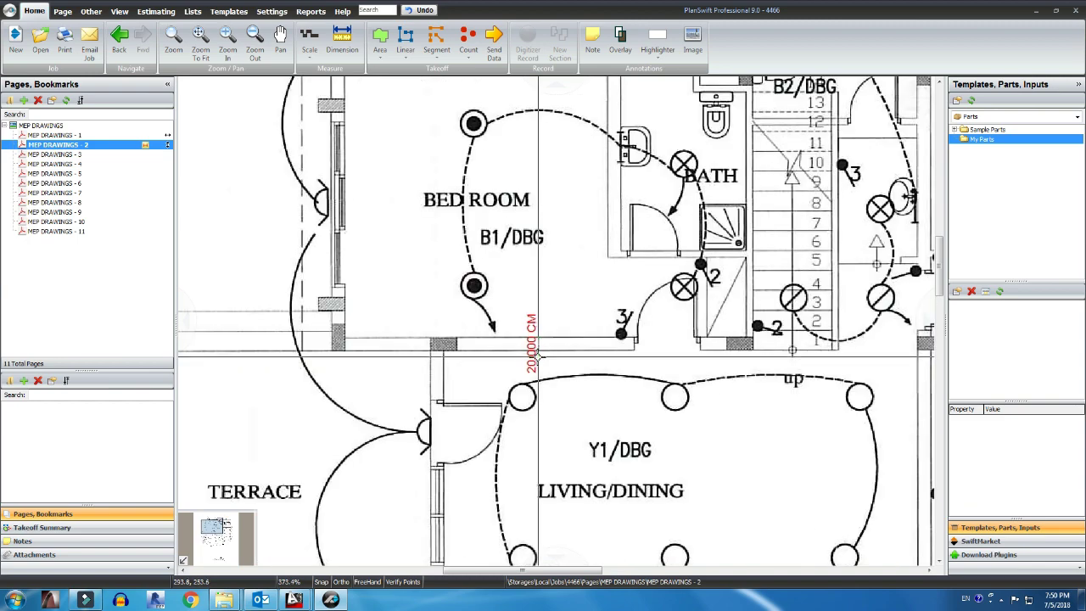
pyautogui.scroll(-2, 537, 341)
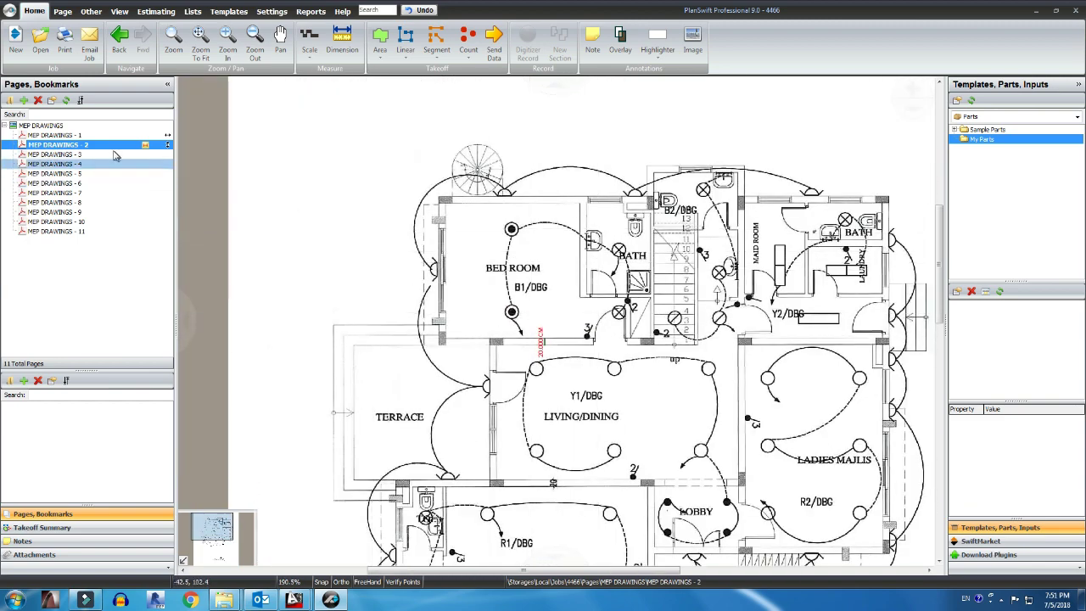
pyautogui.click(340, 43)
pyautogui.click(436, 209)
pyautogui.scroll(2, 446, 216)
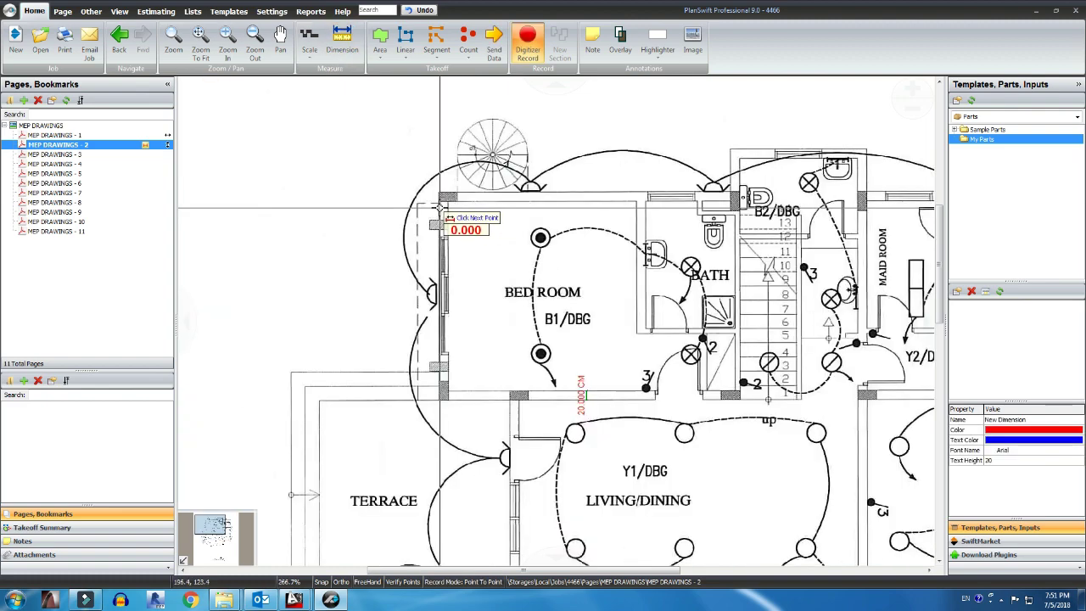
pyautogui.scroll(-2, 481, 254)
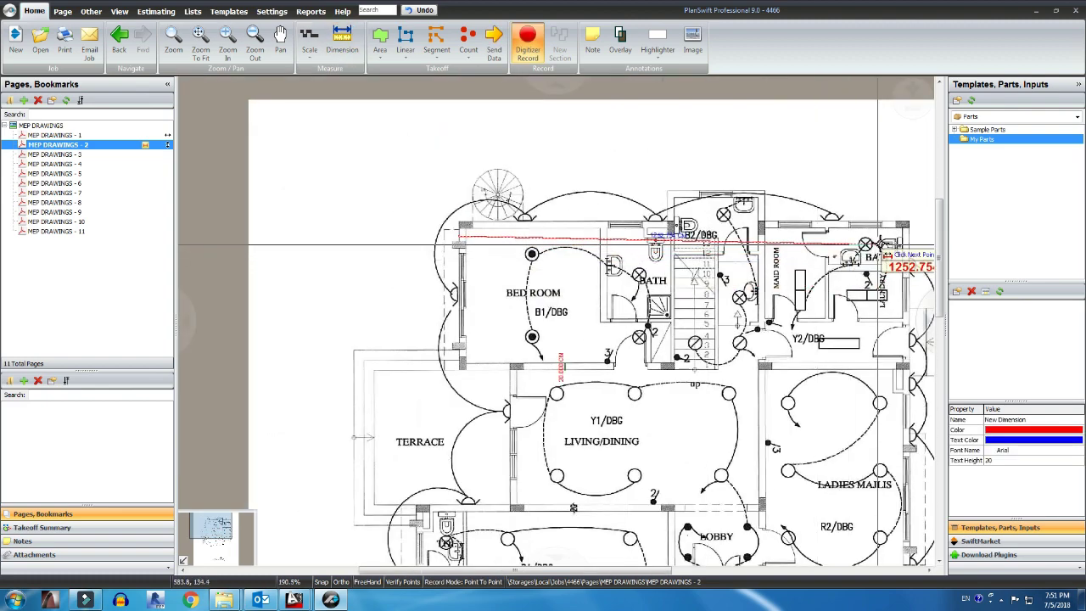
pyautogui.scroll(4, 891, 248)
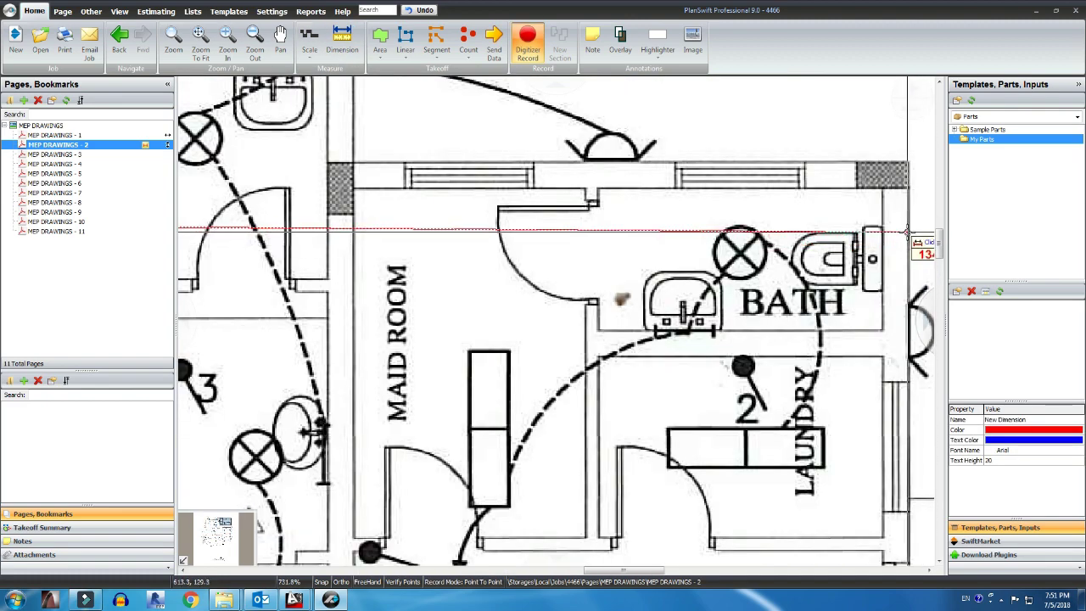
pyautogui.press('shift')
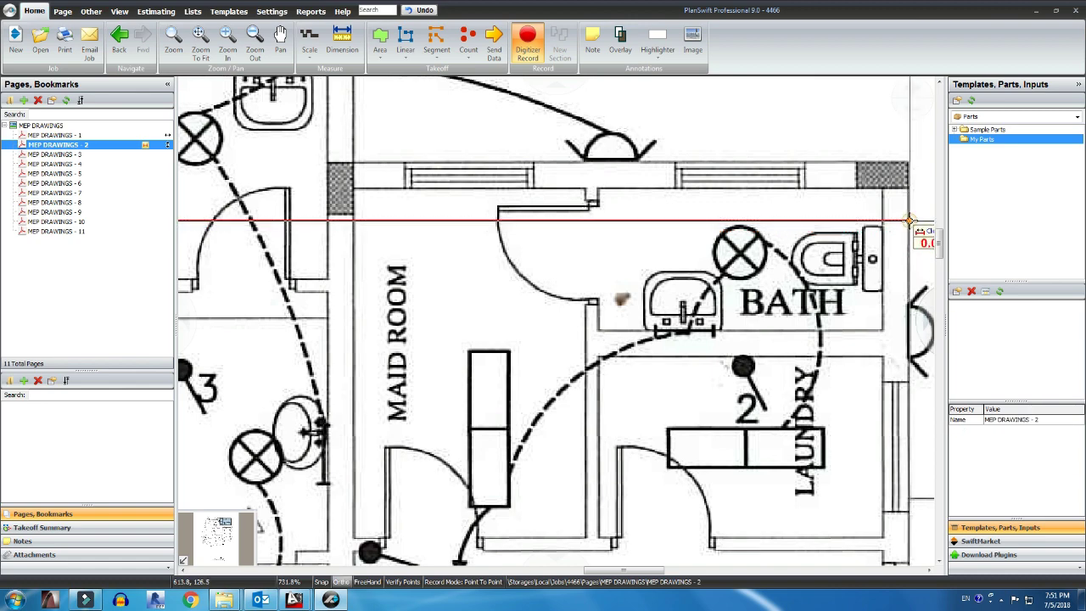
pyautogui.scroll(-3, 509, 219)
pyautogui.click(448, 213)
pyautogui.scroll(3, 439, 248)
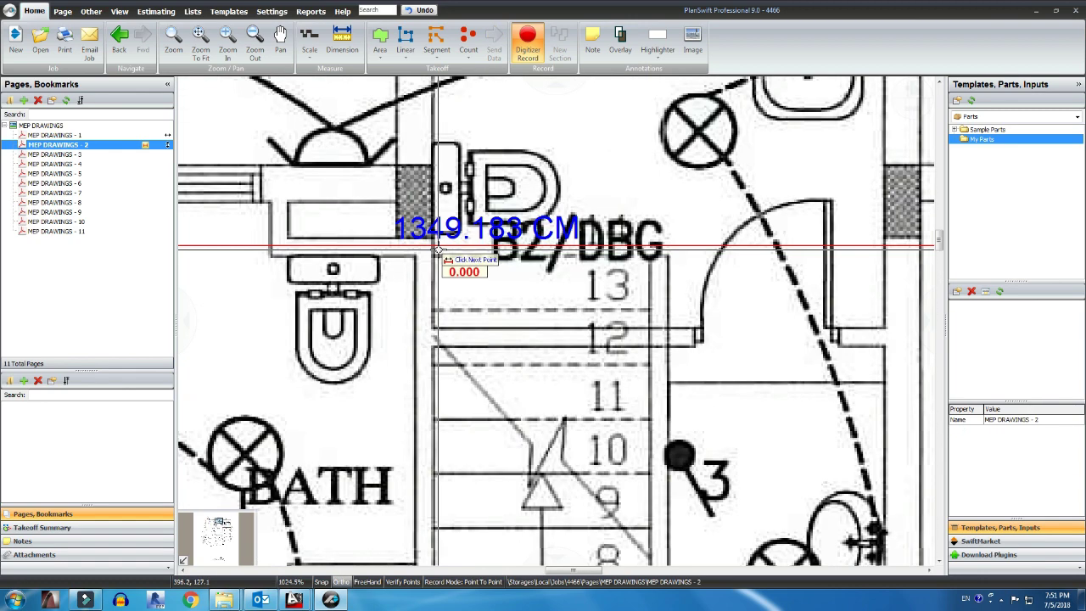
pyautogui.scroll(2, 438, 248)
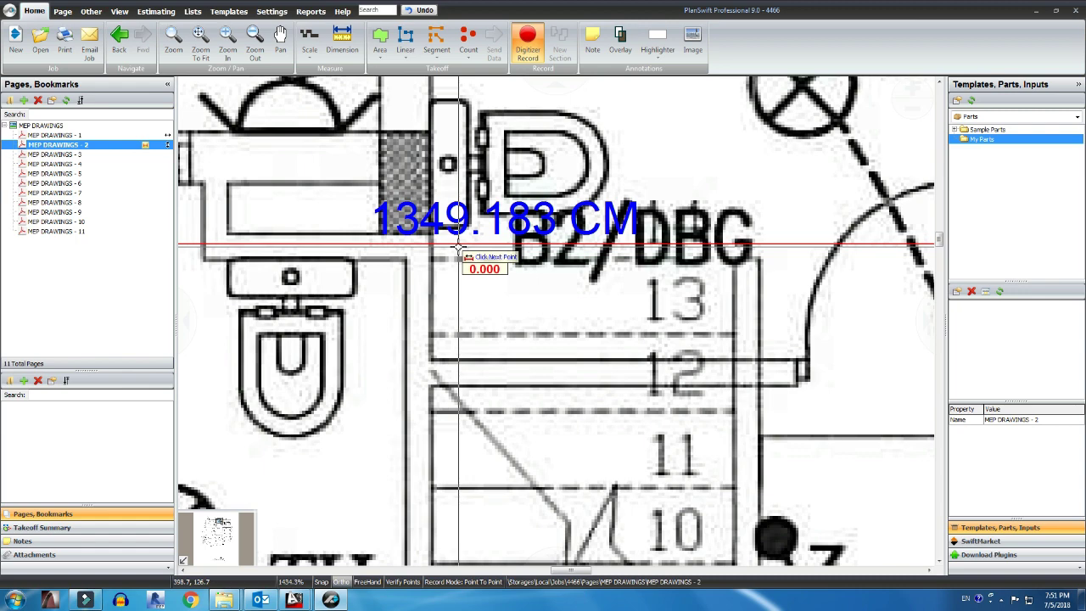
# Measure the terrace door opening between its two jambs without keeping the dimension
pyautogui.scroll(-6, 458, 247)
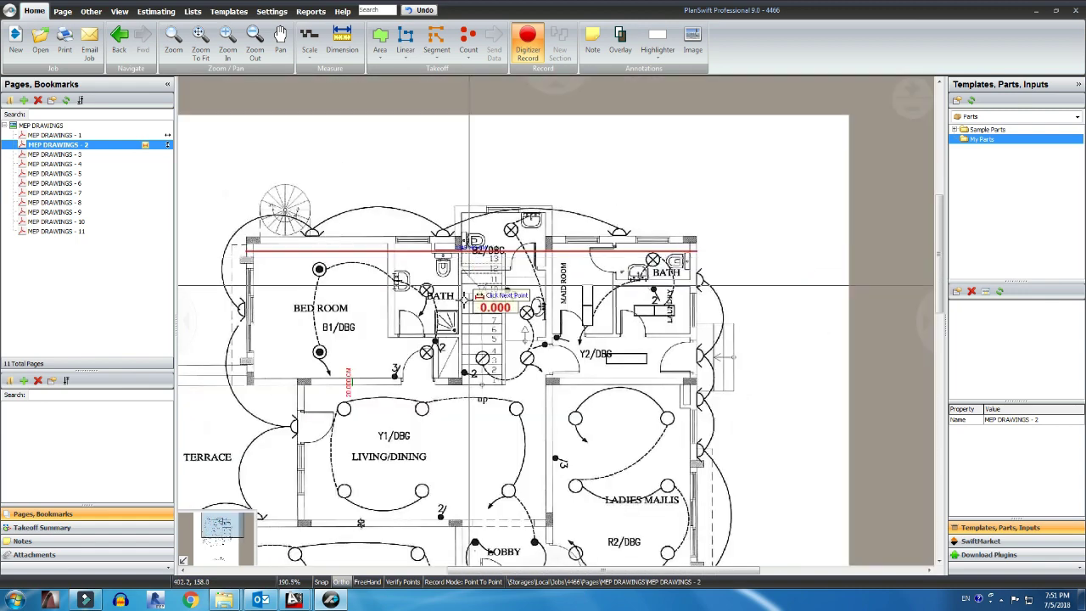
pyautogui.scroll(3, 365, 454)
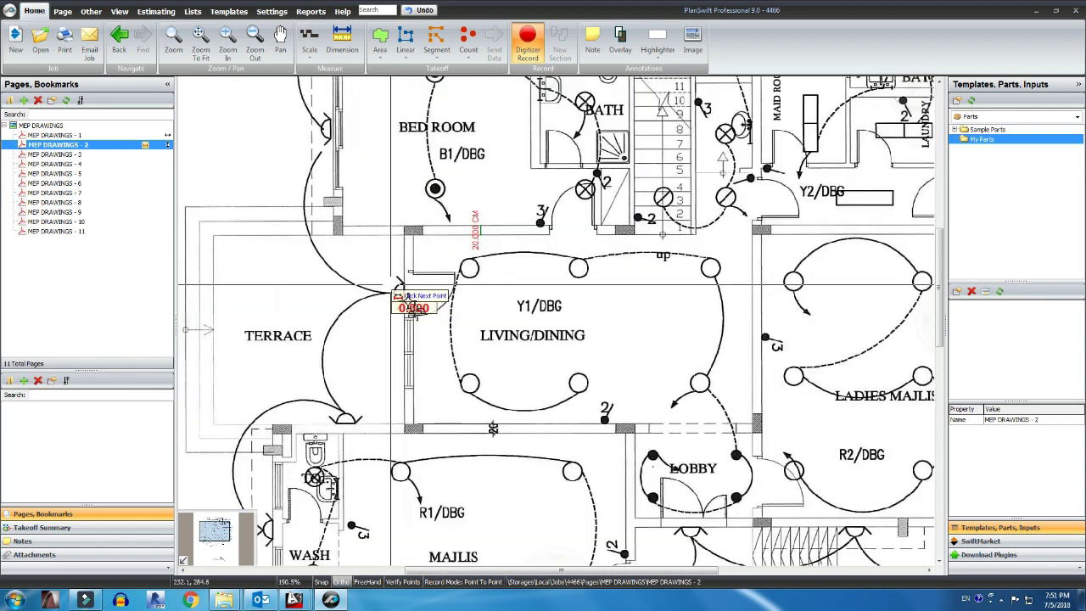
pyautogui.scroll(5, 413, 308)
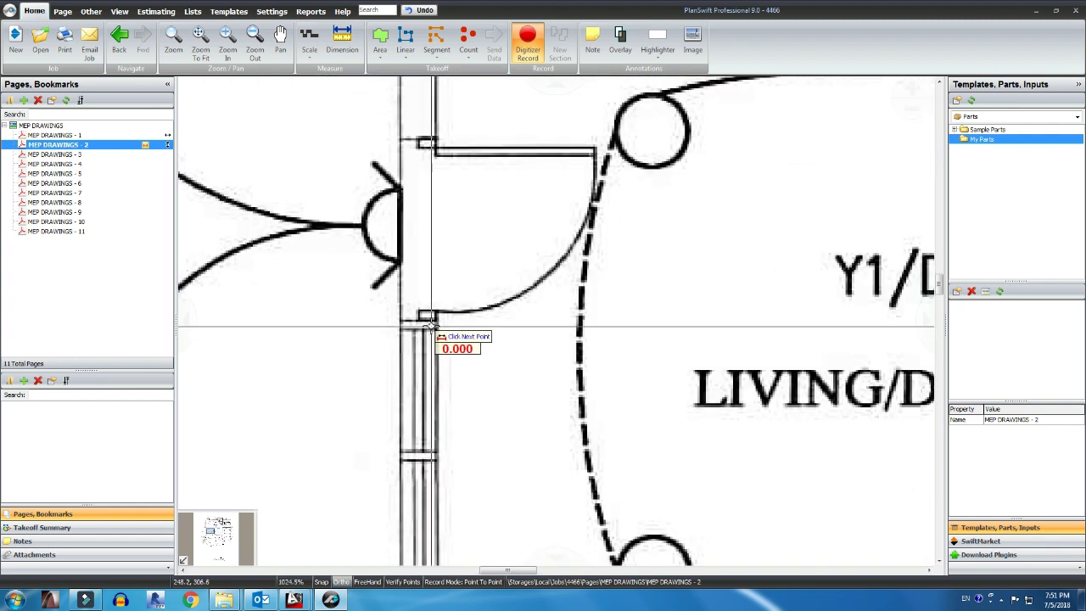
pyautogui.click(426, 315)
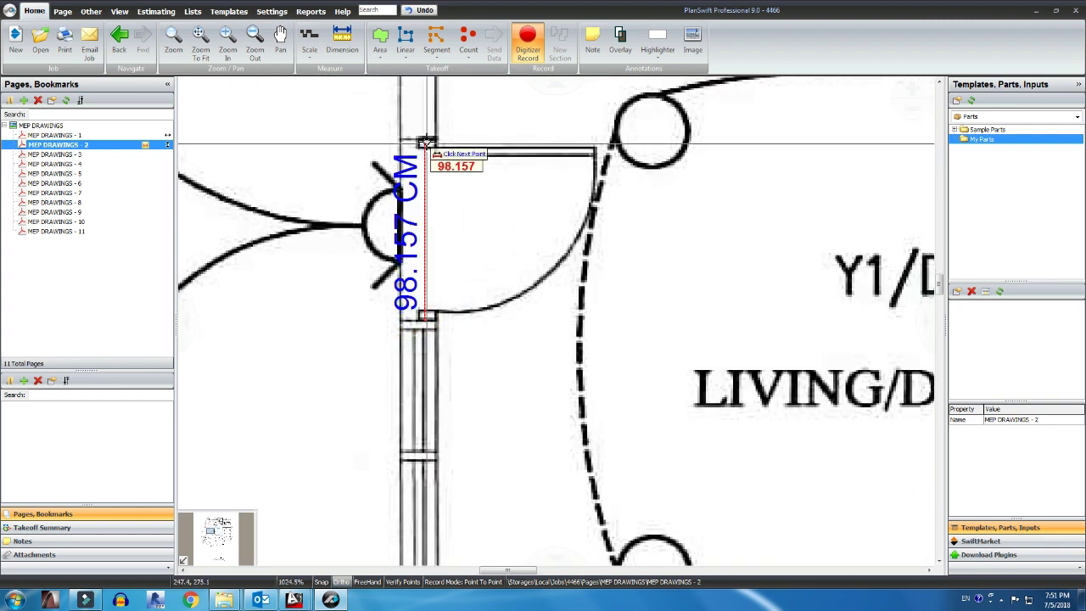
pyautogui.press('Escape')
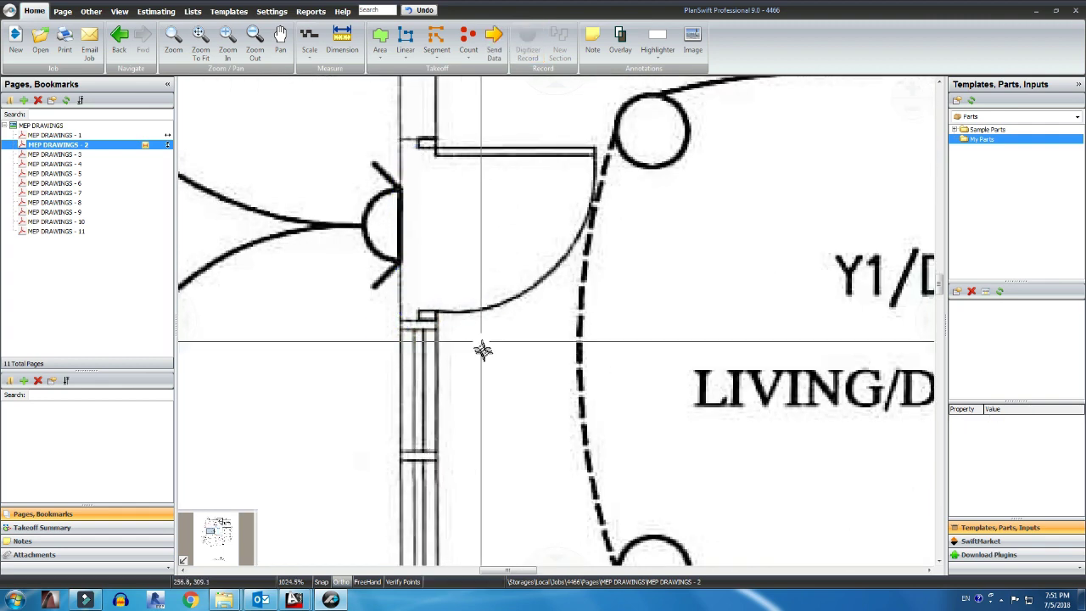
pyautogui.scroll(-4, 481, 351)
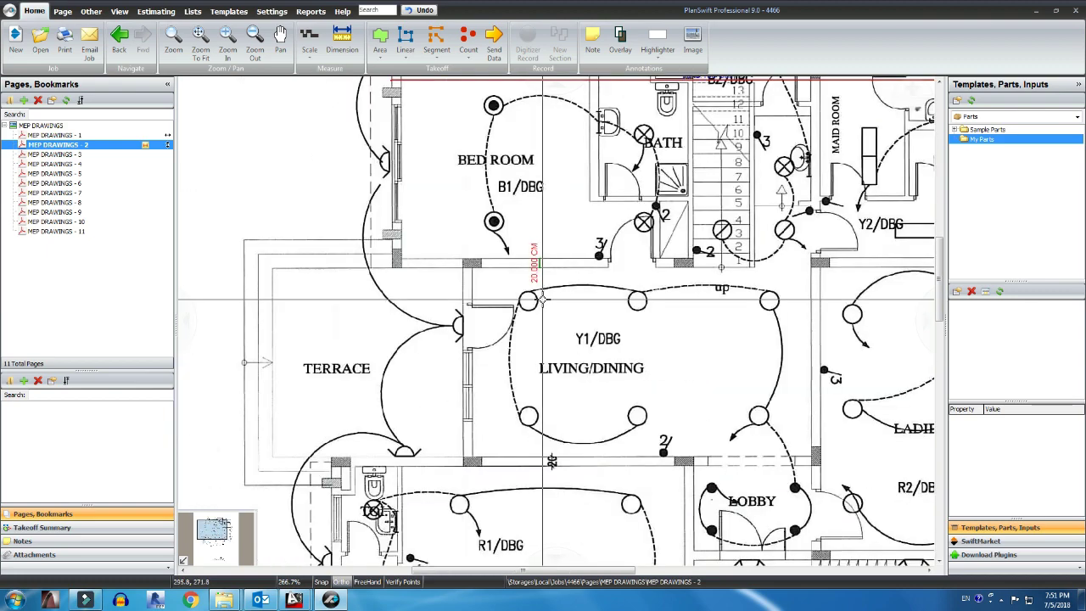
pyautogui.scroll(-1, 499, 329)
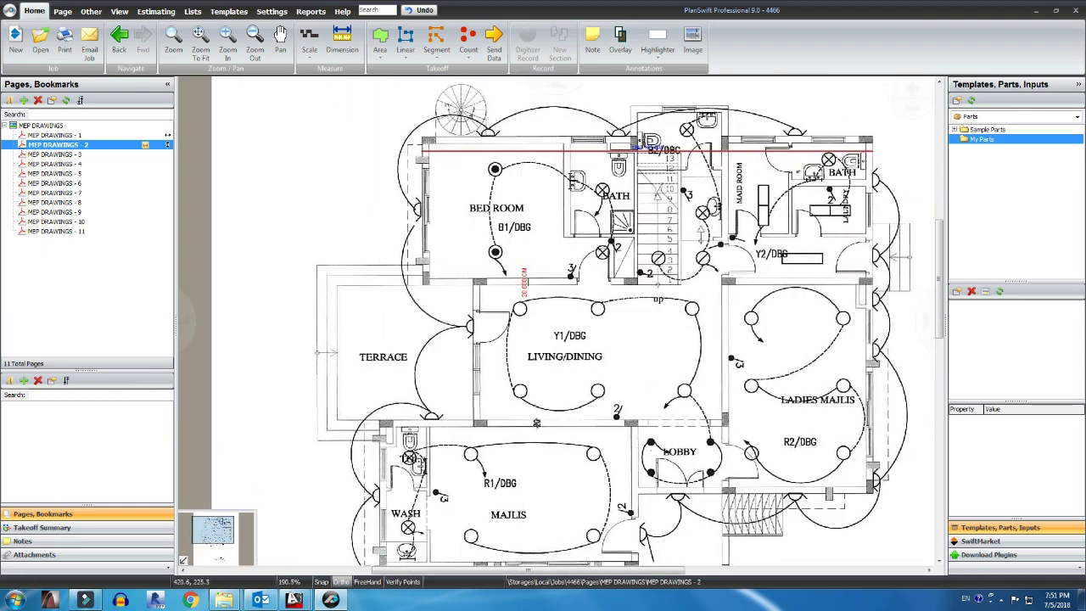
pyautogui.scroll(1, 836, 136)
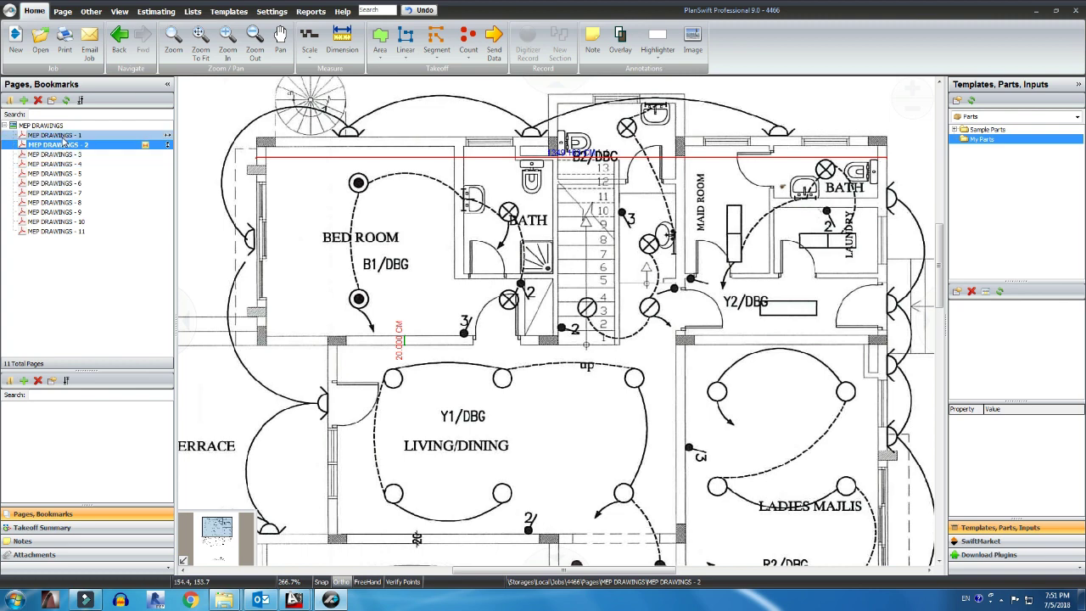
# Open page MEP DRAWINGS - 1 and start a metric scale in CM for the villa's overall width
pyautogui.click(60, 136)
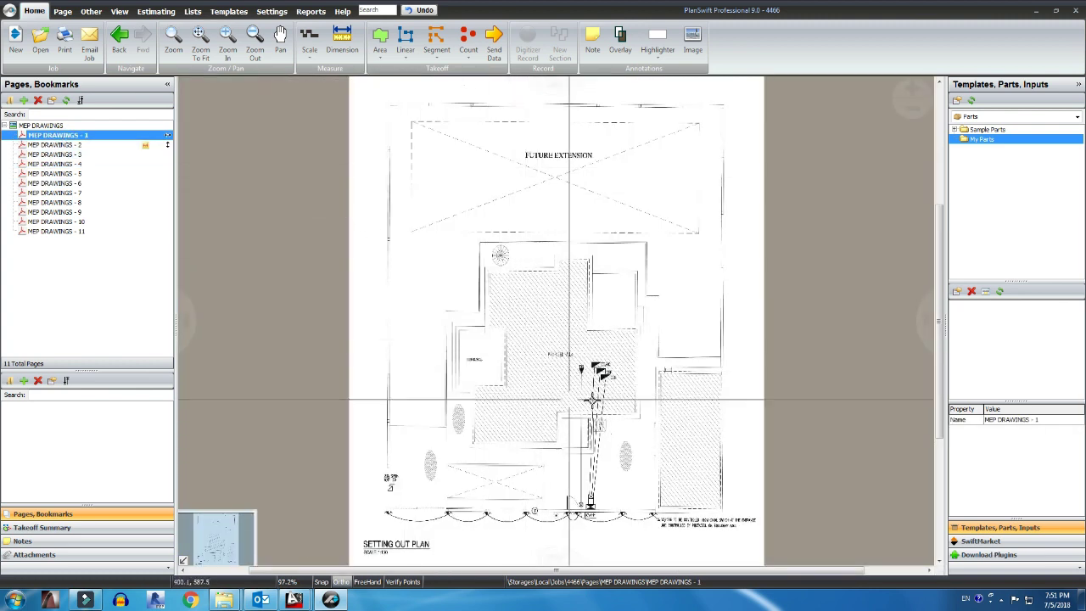
pyautogui.scroll(2, 576, 274)
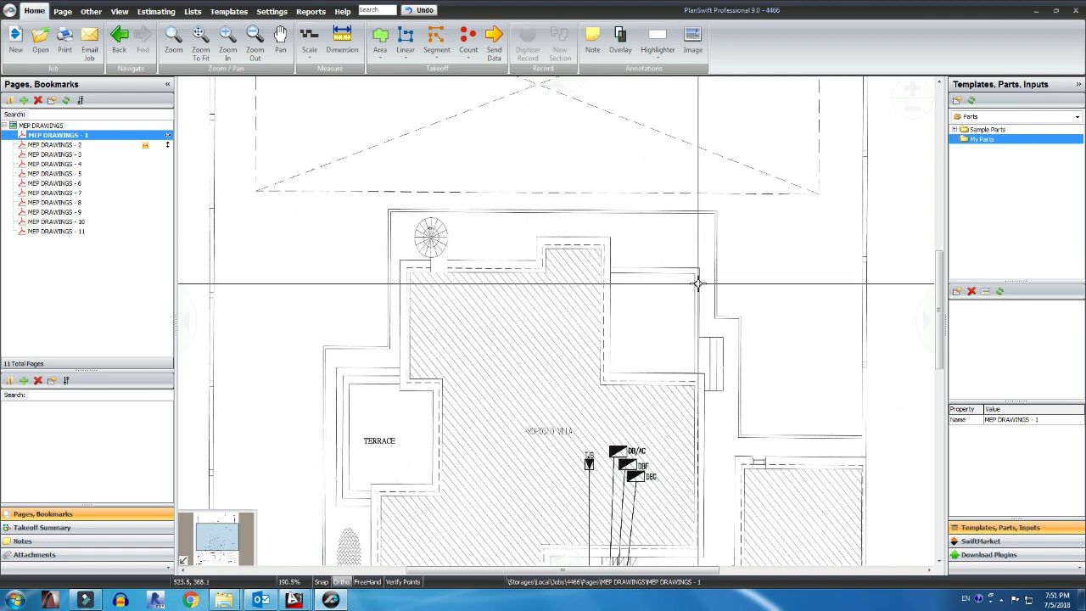
pyautogui.click(308, 43)
pyautogui.click(521, 274)
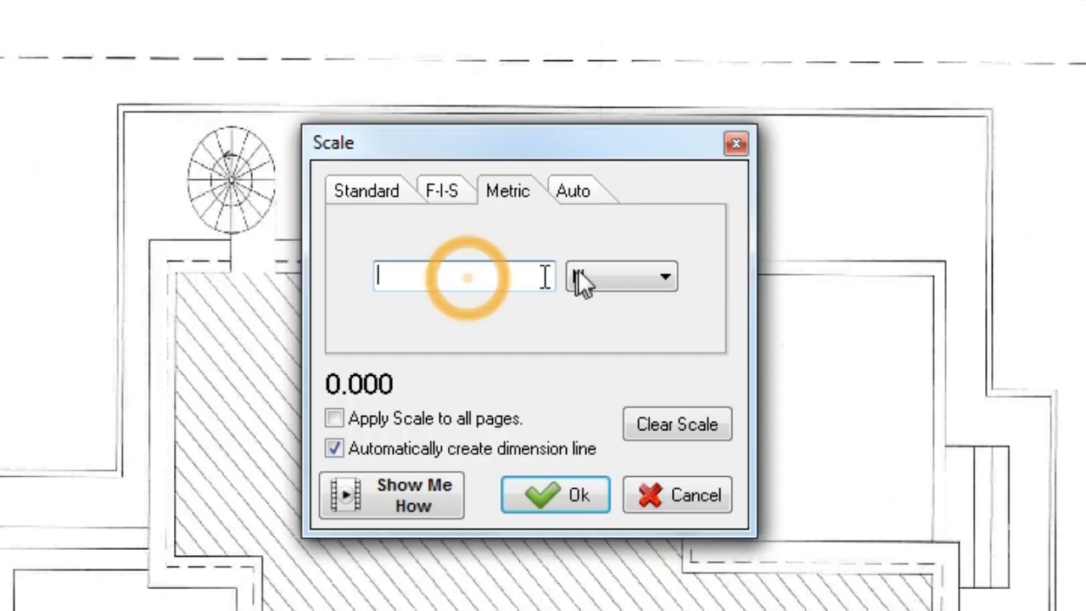
pyautogui.click(568, 272)
pyautogui.click(574, 291)
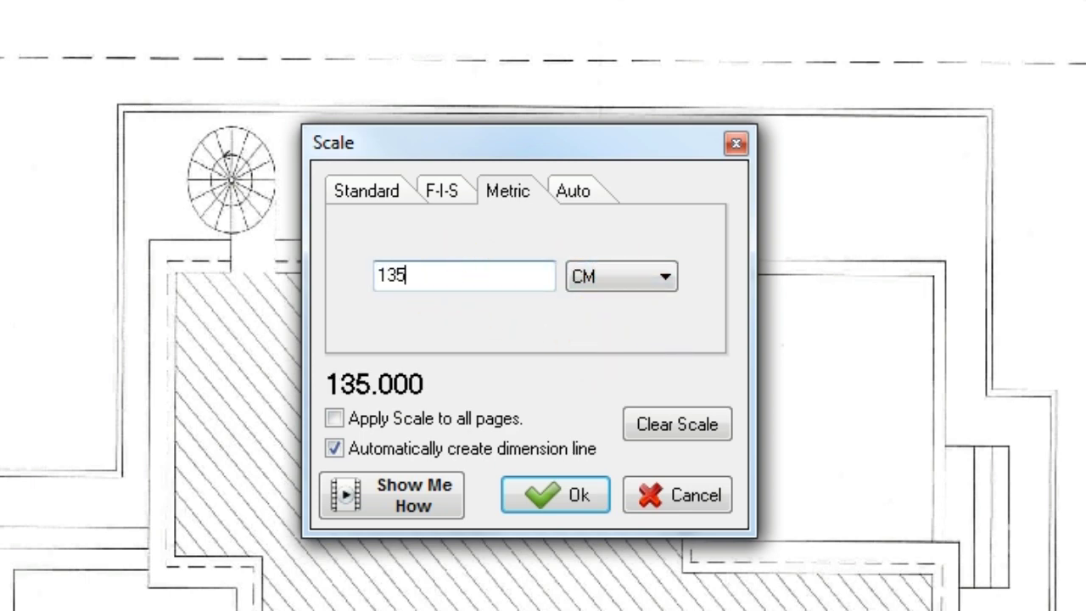
pyautogui.click(604, 506)
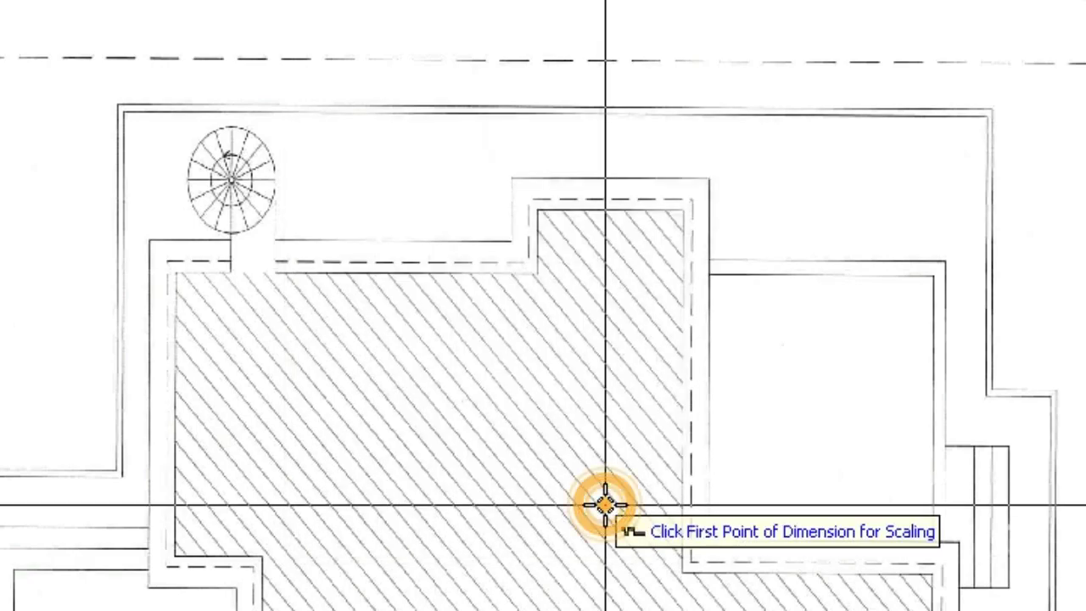
# Define the scale horizontally from the villa's hatched corner below the spiral stair to the outer face of the opposite side wall
pyautogui.scroll(5, 277, 268)
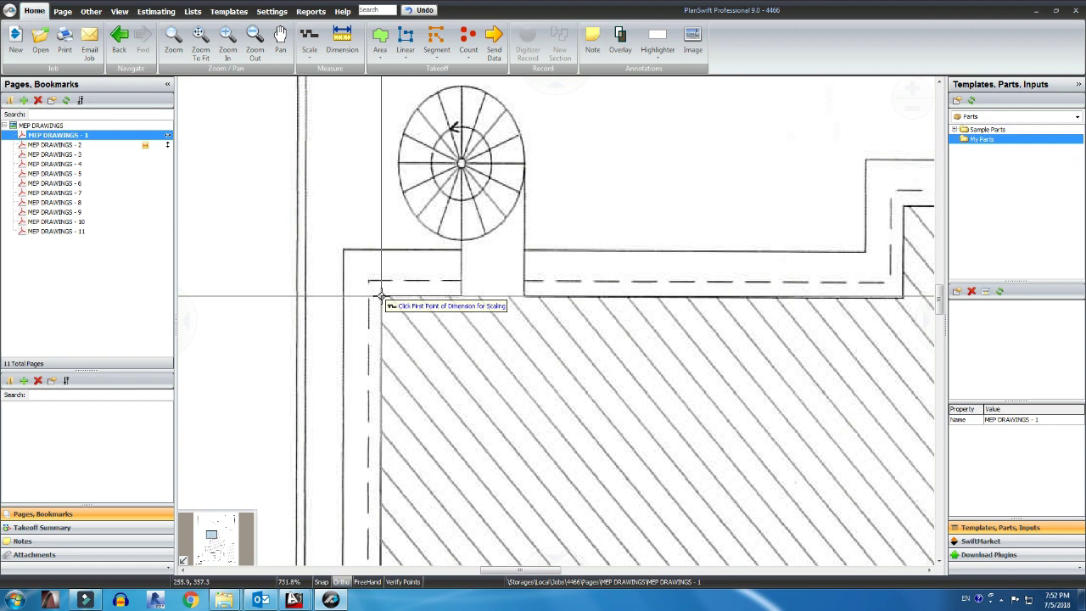
pyautogui.click(381, 296)
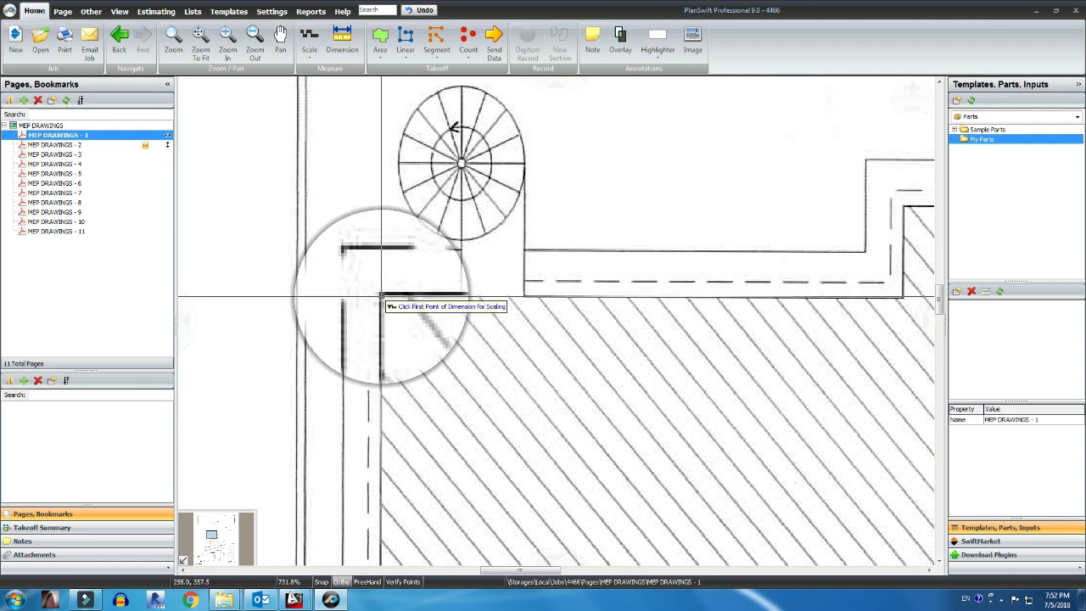
pyautogui.scroll(-2, 384, 299)
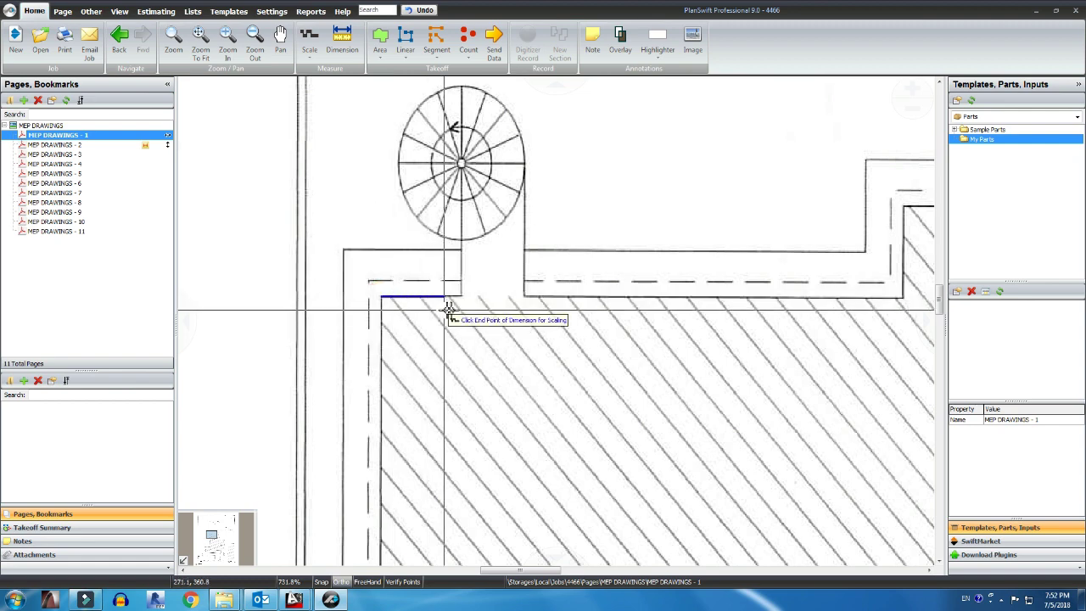
pyautogui.scroll(-2, 594, 311)
pyautogui.scroll(2, 803, 311)
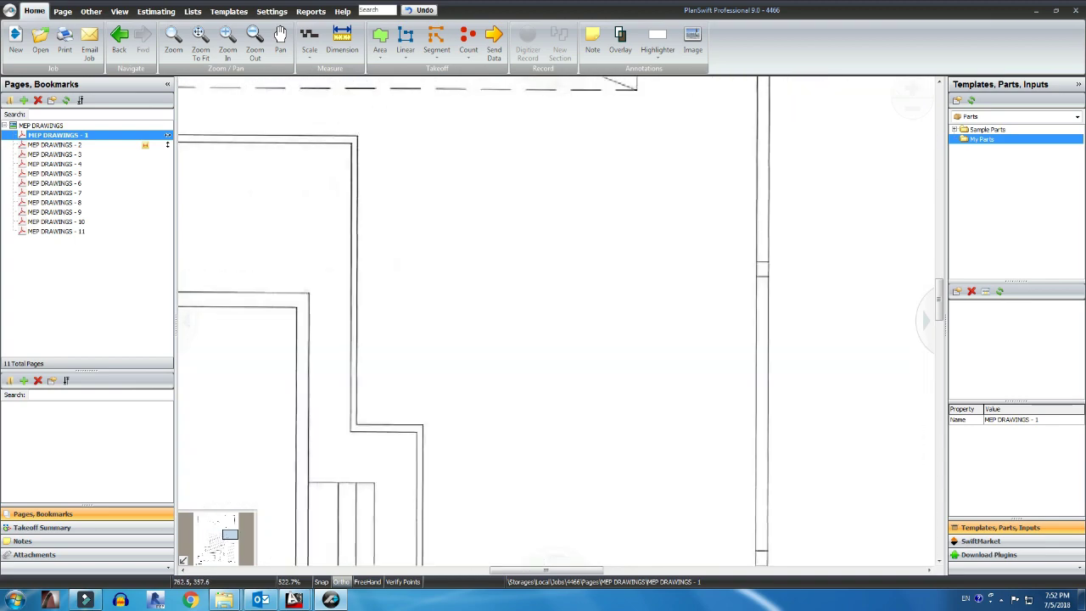
pyautogui.scroll(3, 578, 325)
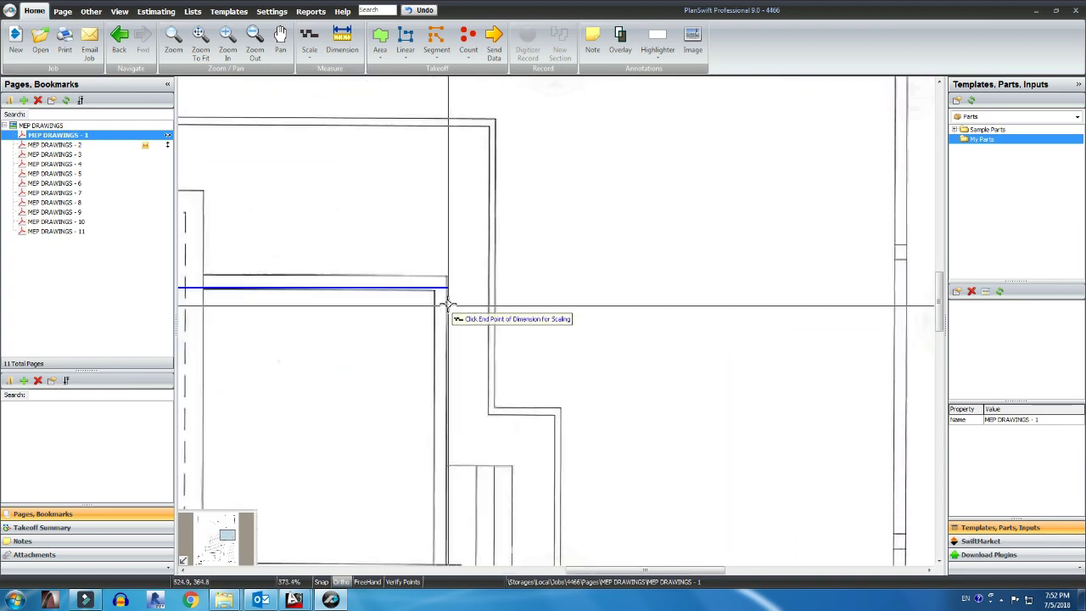
pyautogui.click(449, 274)
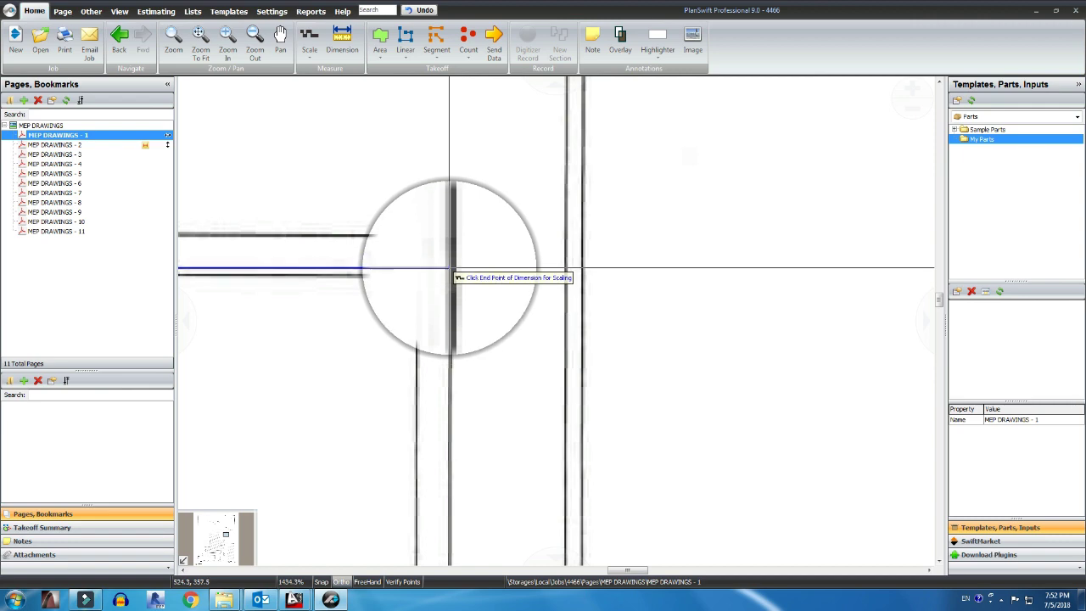
# Finish the horizontal page scale by placing its end point on the outer face of the villa's opposite side wall
pyautogui.click(451, 268)
pyautogui.scroll(-6, 571, 328)
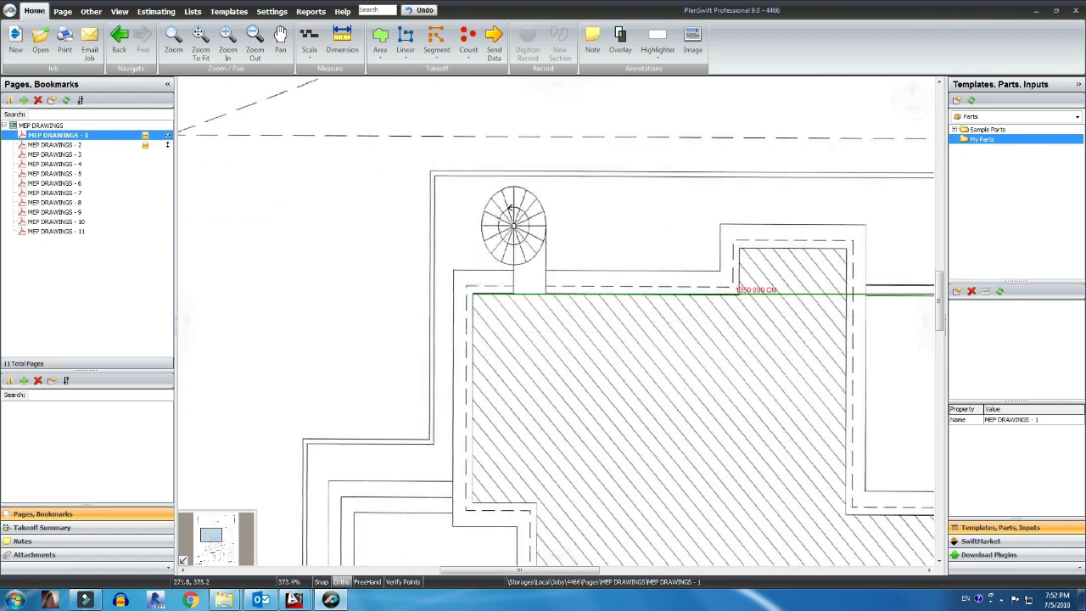
pyautogui.scroll(-3, 516, 384)
pyautogui.scroll(-5, 516, 384)
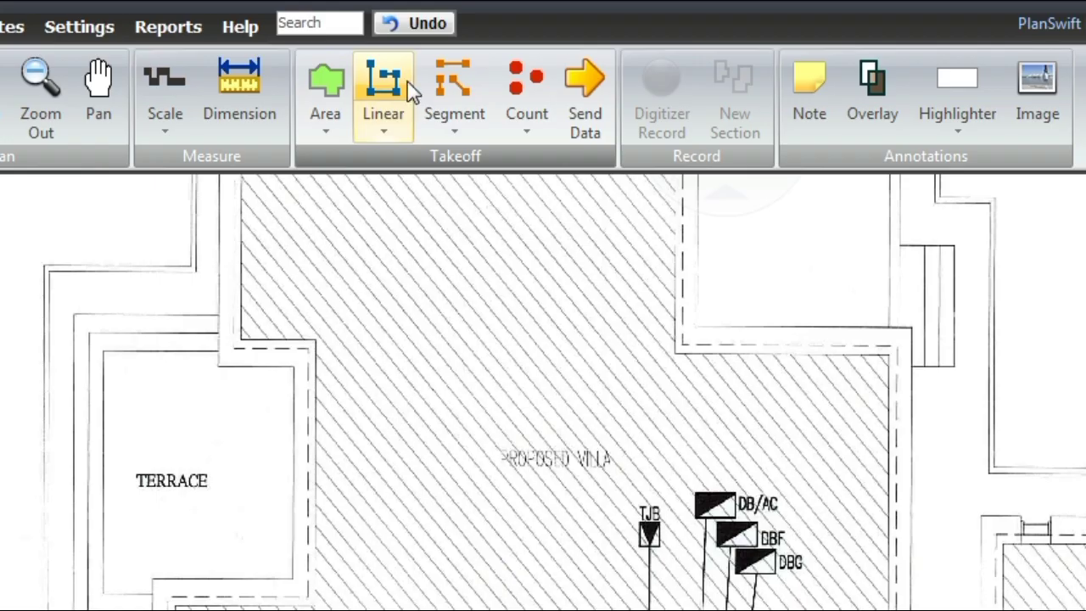
# Create a linear takeoff item named Electrical Duct with the solid dark blue style
pyautogui.click(389, 82)
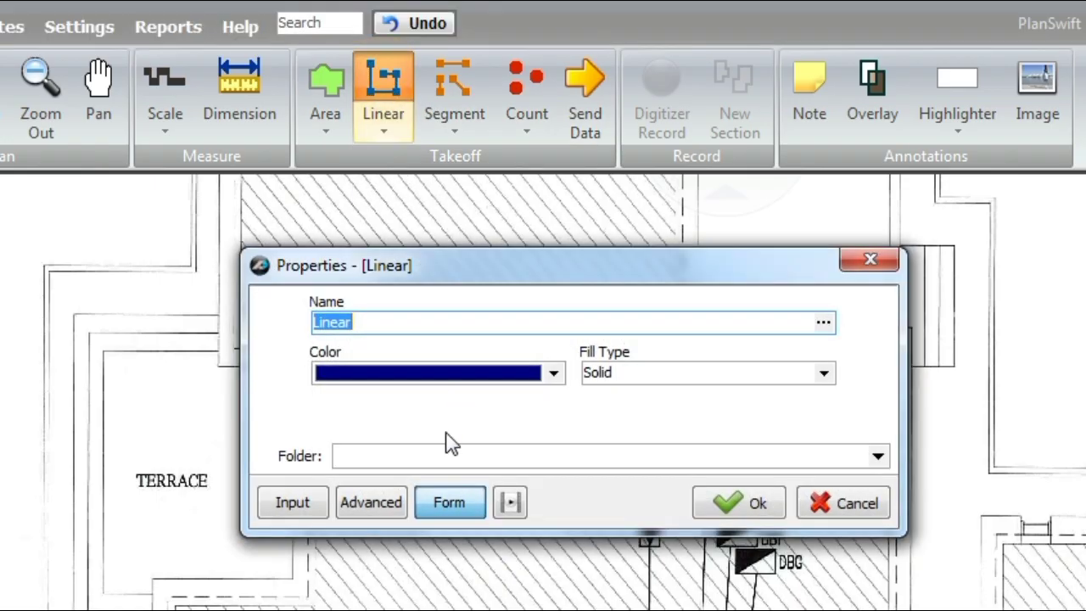
pyautogui.write('Dy')
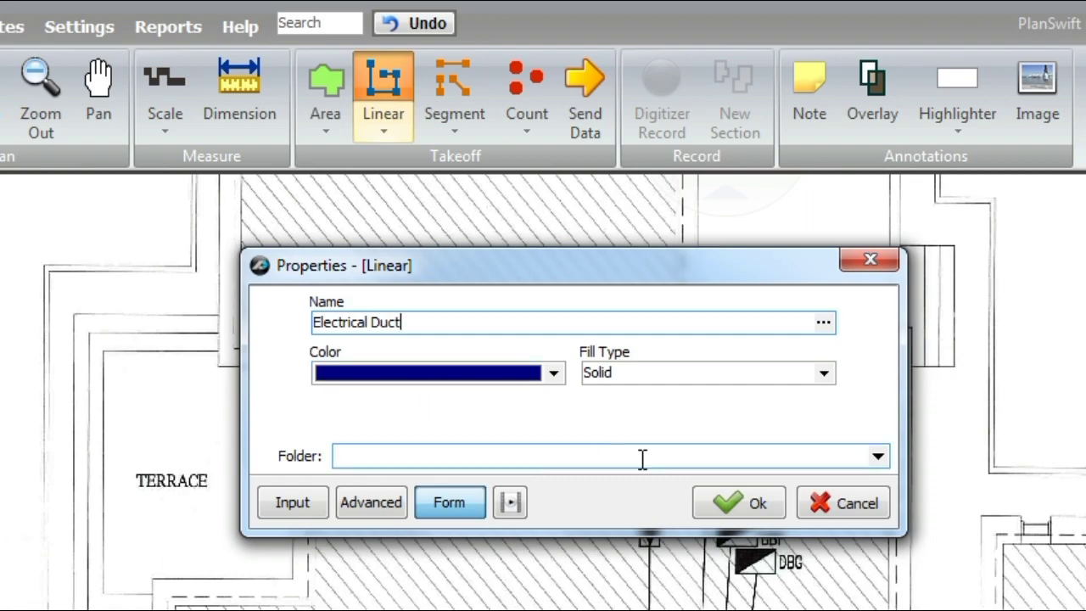
pyautogui.click(755, 506)
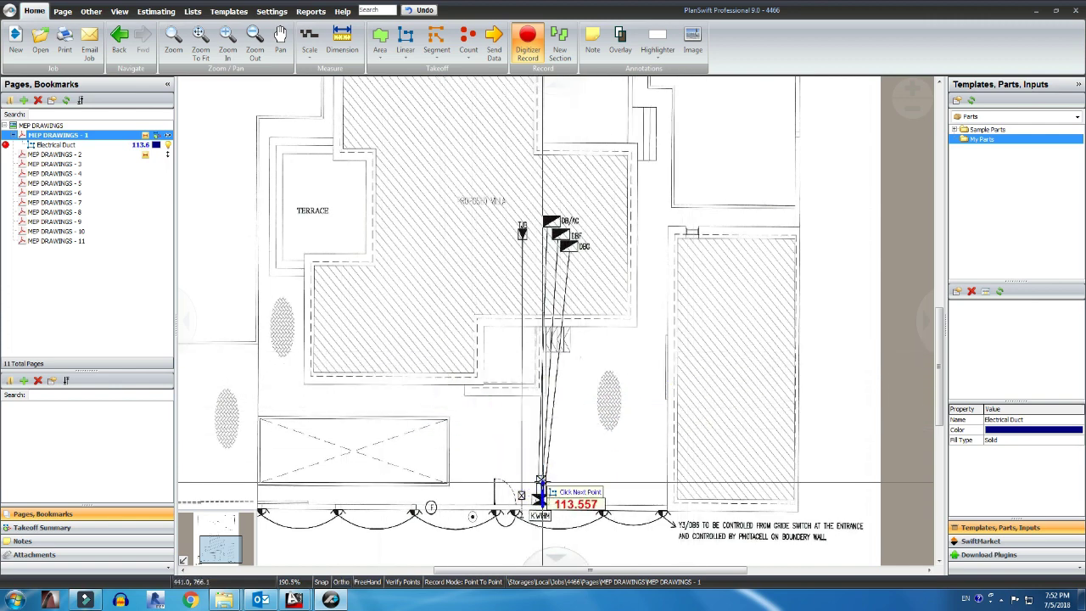
# Trace the three electrical duct runs from the KWHM meter to the DBG, DBF and DB/AC distribution boards
pyautogui.click(570, 250)
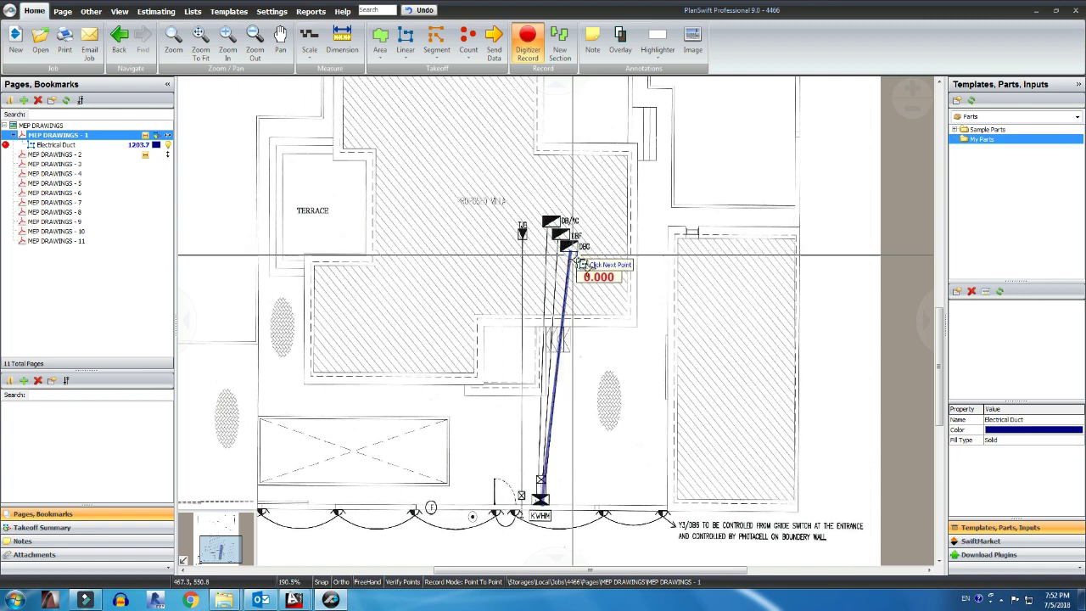
pyautogui.click(541, 502)
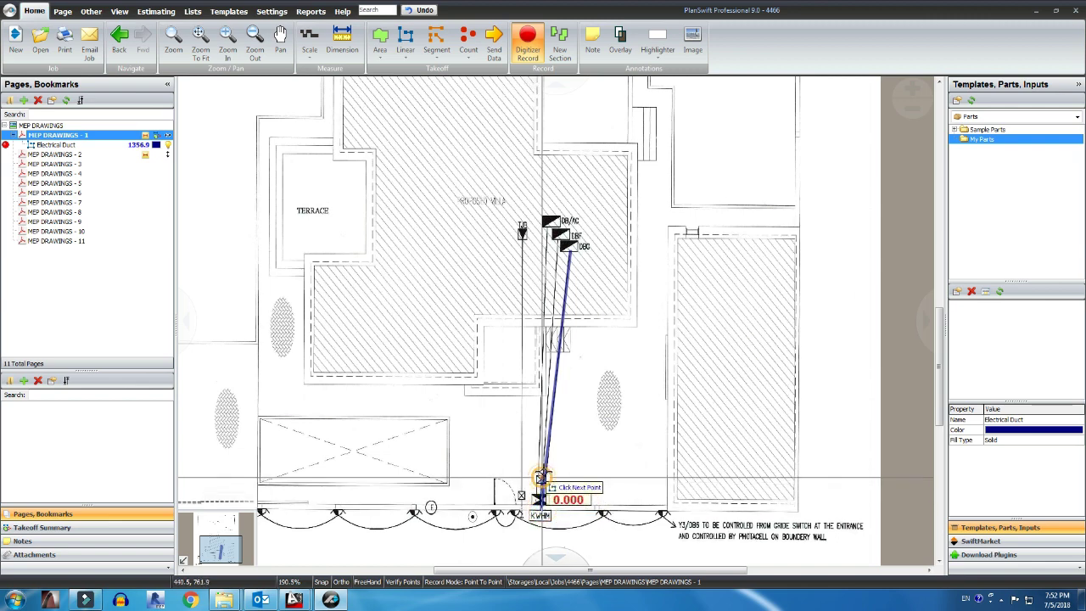
pyautogui.click(559, 235)
pyautogui.click(566, 248)
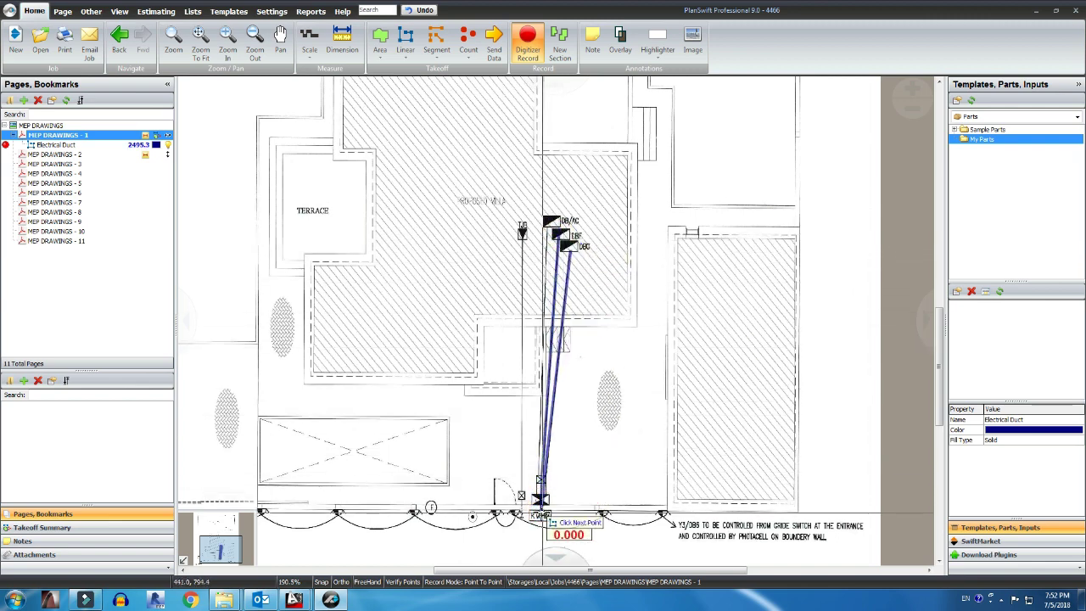
pyautogui.click(540, 504)
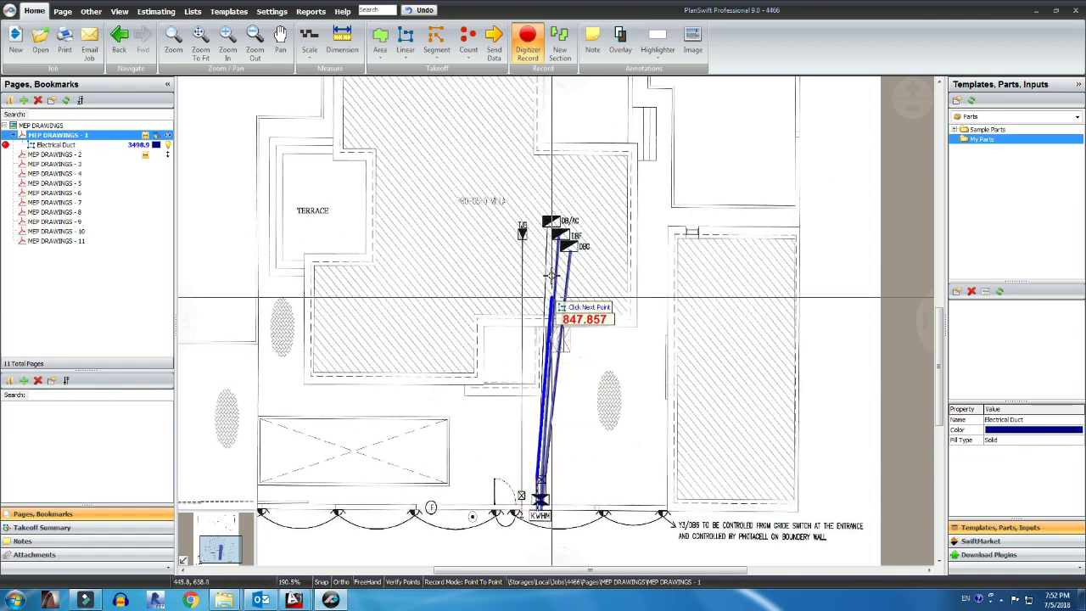
pyautogui.click(550, 222)
pyautogui.press('Escape')
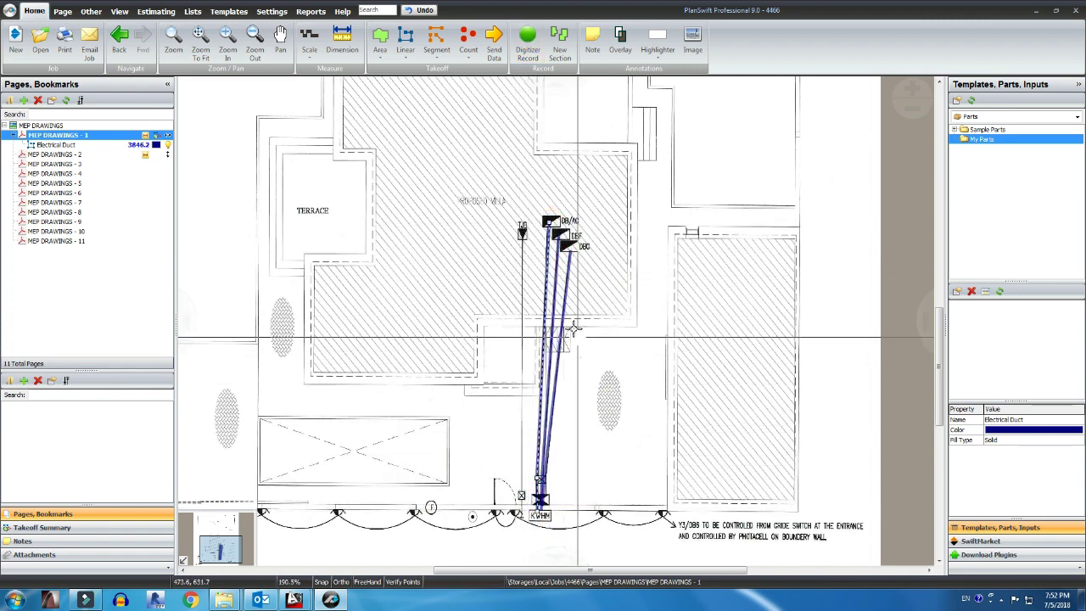
pyautogui.click(563, 228)
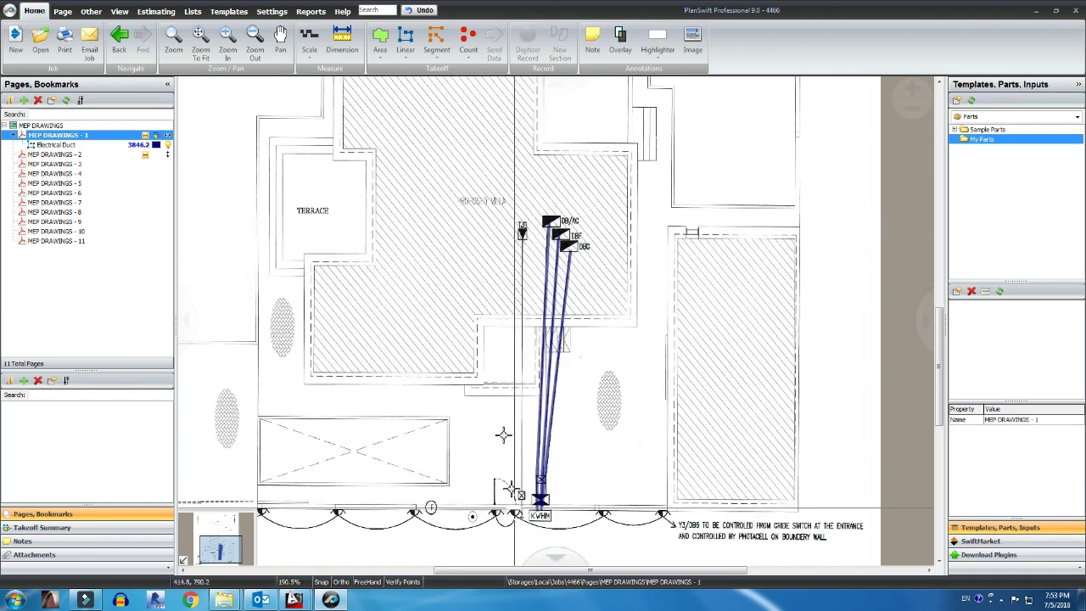
# Create a purple linear takeoff named Telephone Duct and trace the run from the boundary wall beside the gate to the TJB
pyautogui.click(417, 37)
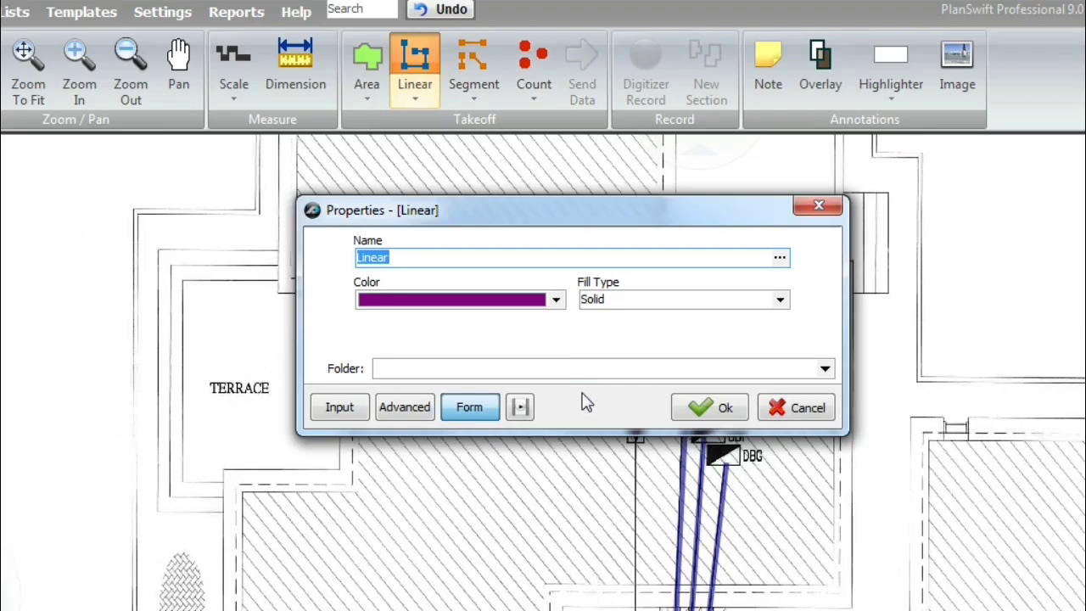
pyautogui.write('Telephone Duct')
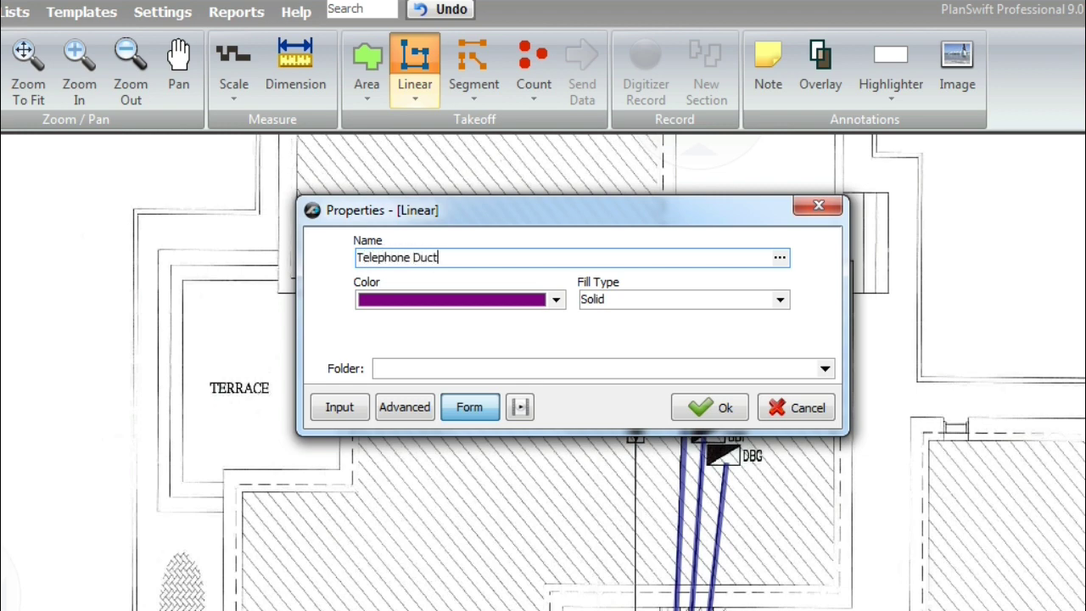
pyautogui.click(717, 410)
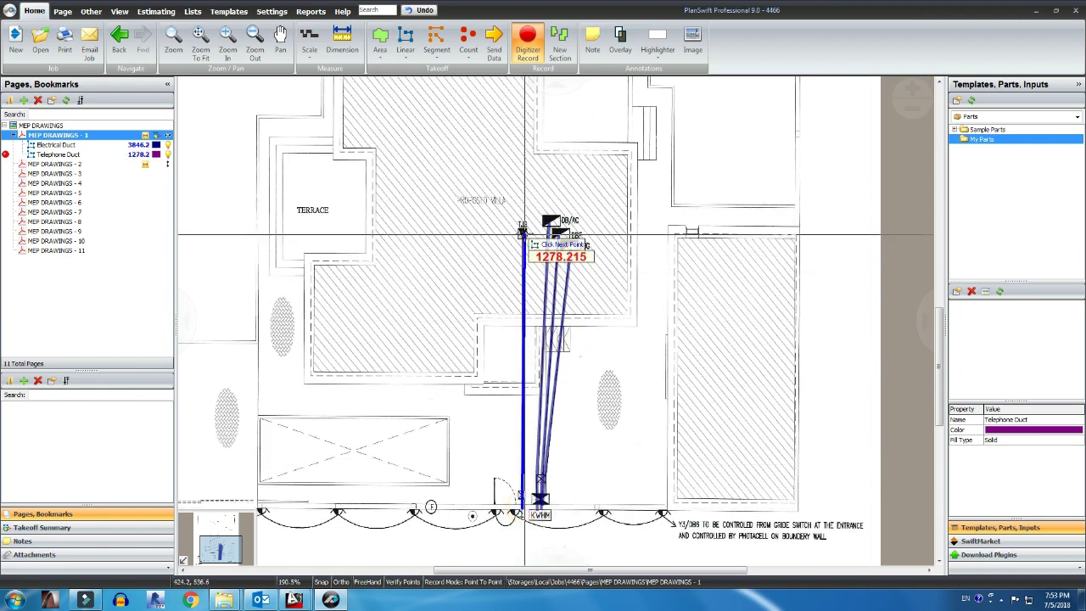
pyautogui.click(524, 232)
pyautogui.press('Escape')
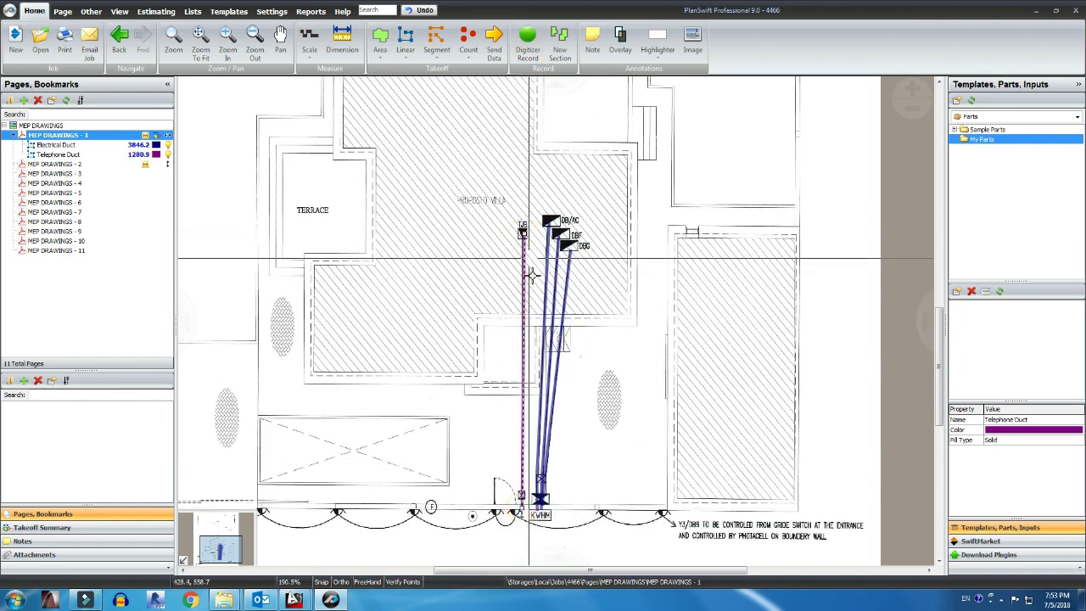
pyautogui.press('Escape')
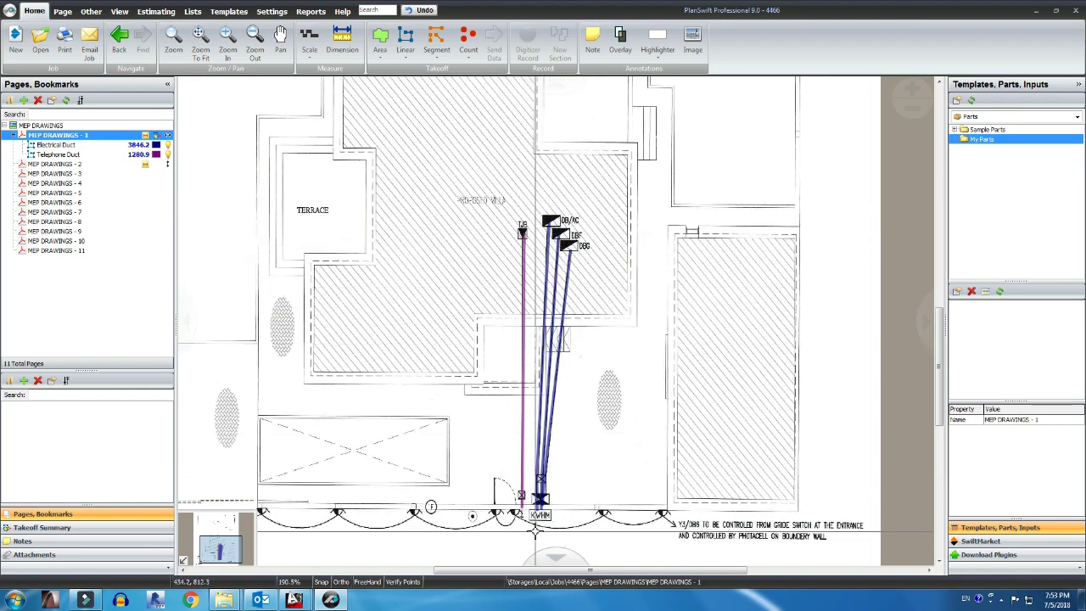
# Create a teal circle count item named MH Elect and mark the electrical manhole next to the KWHM meter
pyautogui.scroll(2, 540, 514)
pyautogui.scroll(-3, 540, 515)
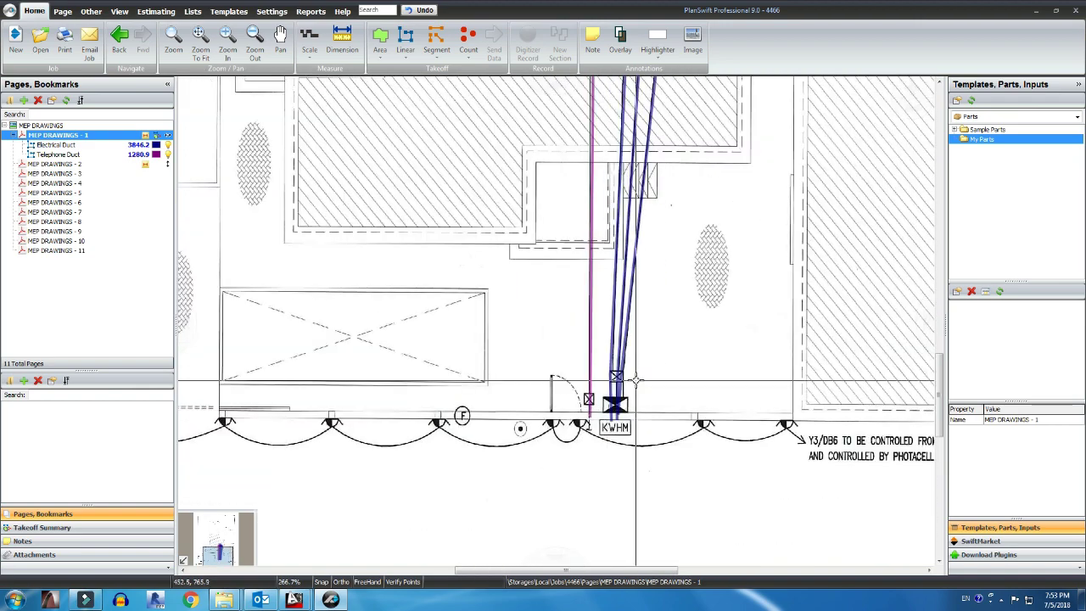
pyautogui.moveTo(652, 293); pyautogui.dragTo(637, 381)
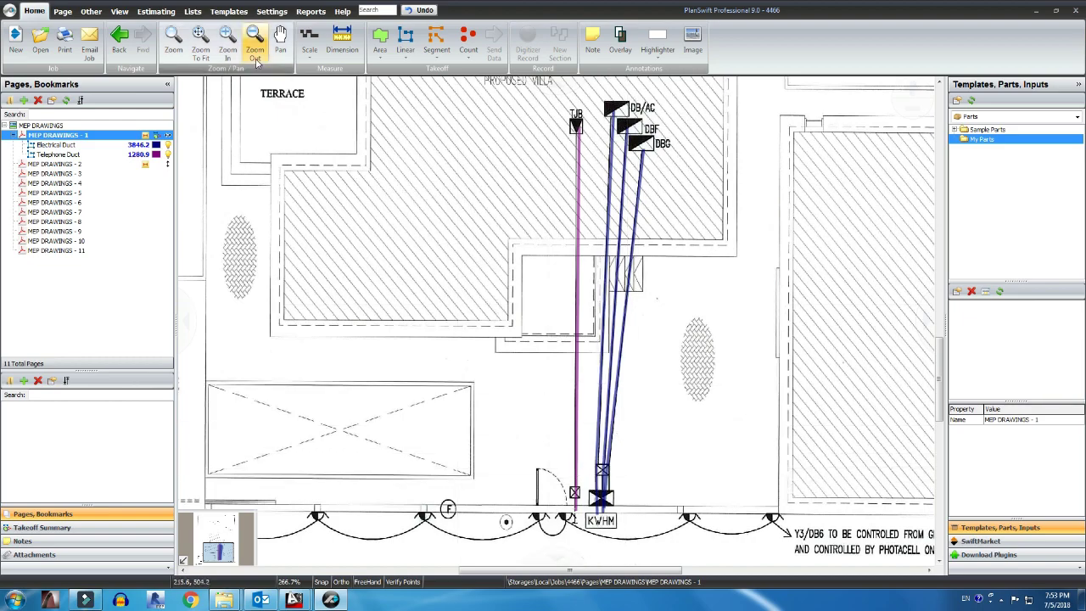
pyautogui.click(469, 38)
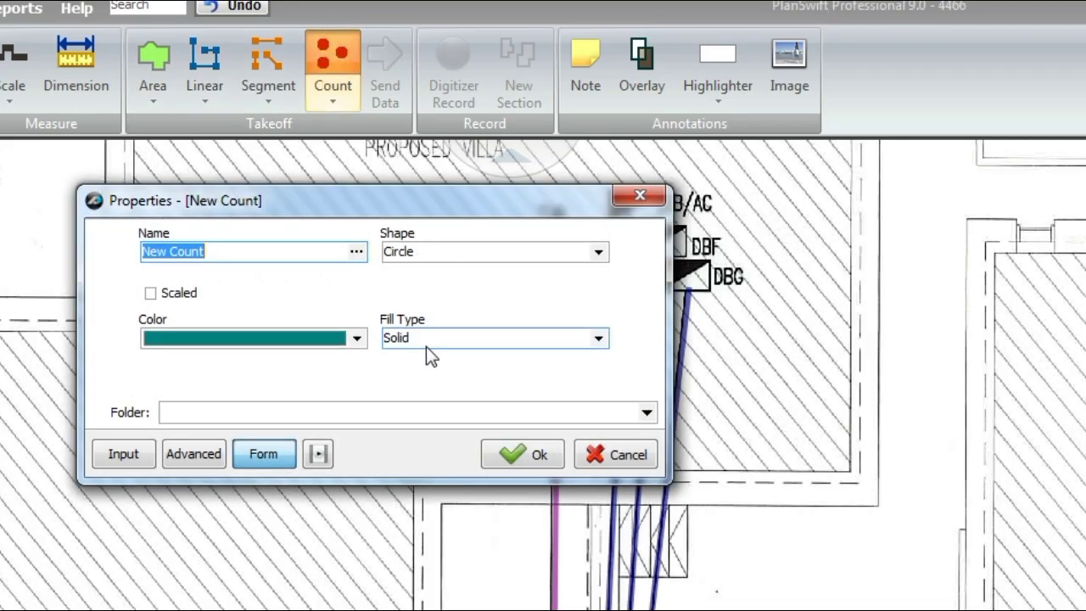
pyautogui.write('MH Elect')
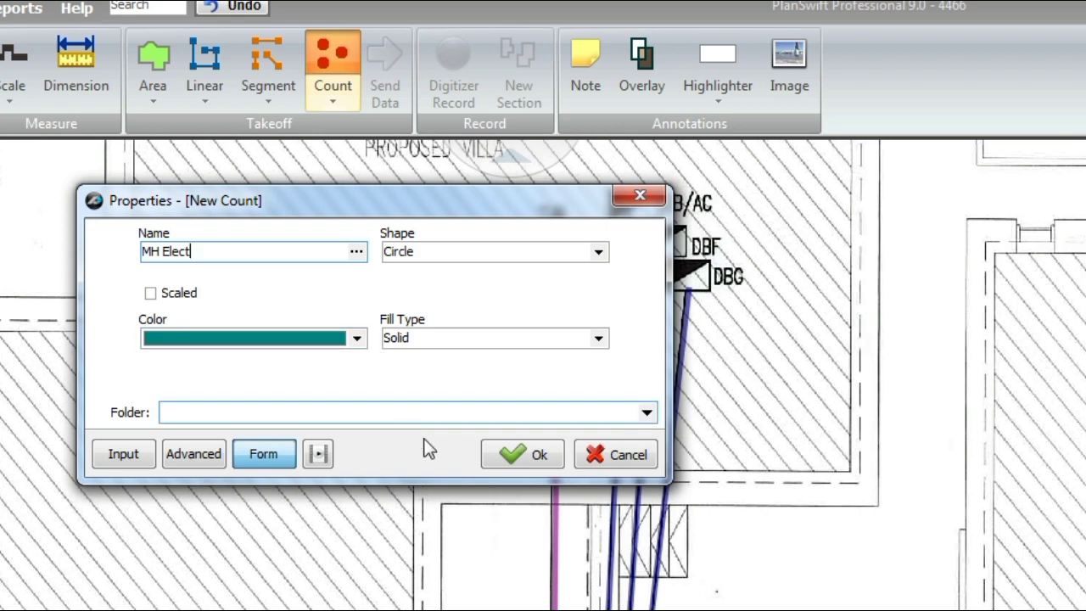
pyautogui.click(539, 456)
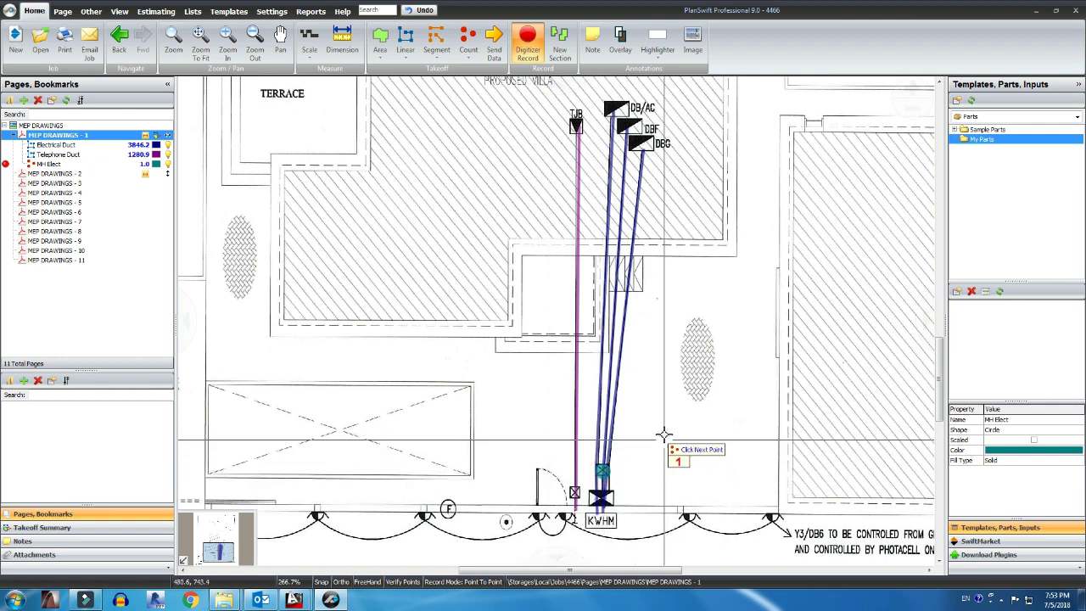
pyautogui.press('Escape')
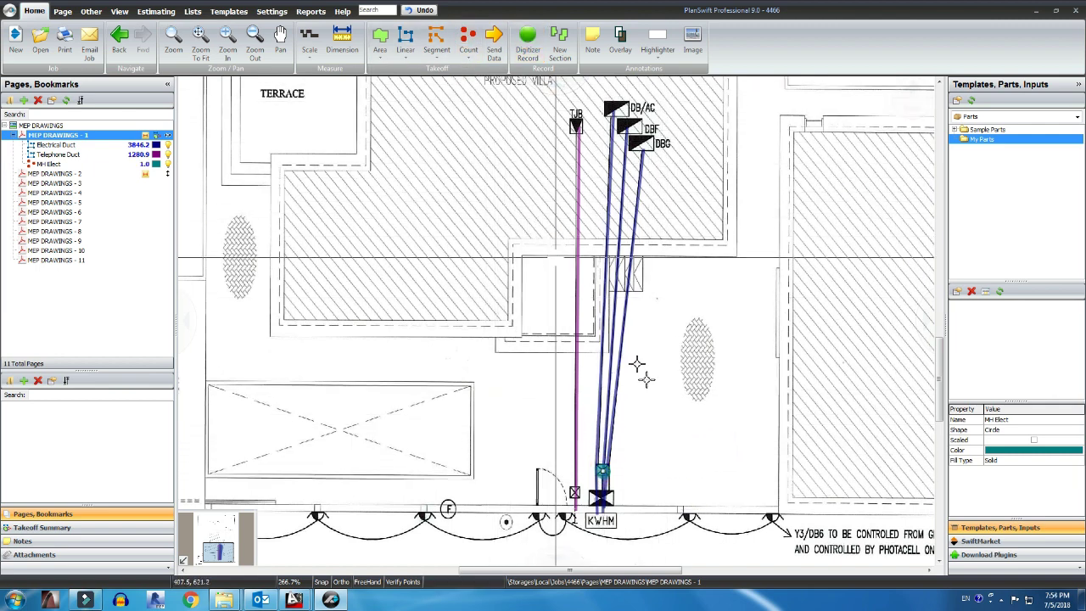
pyautogui.click(643, 364)
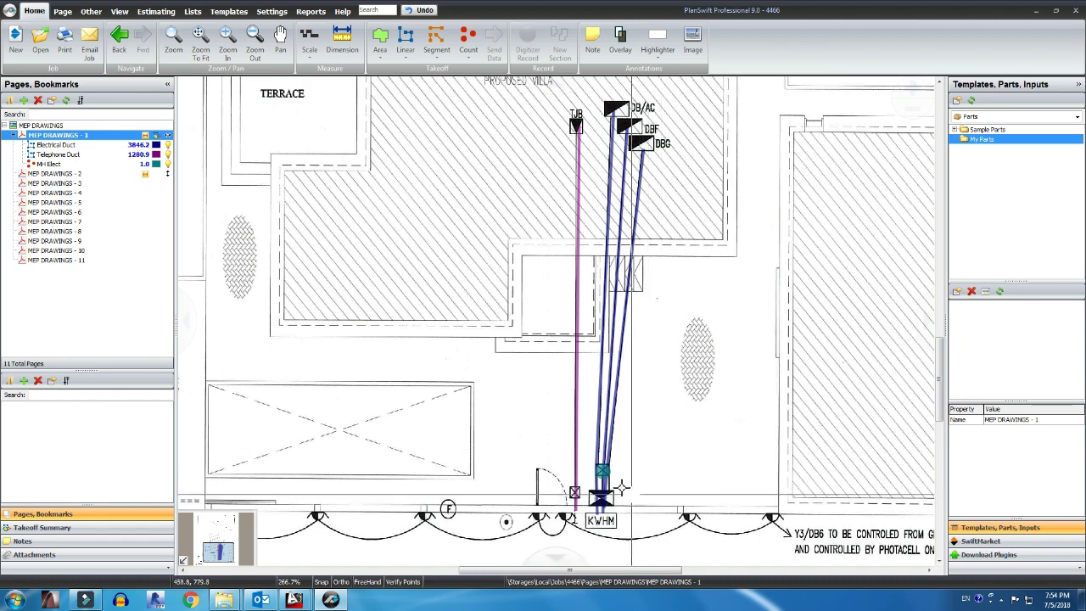
# Create a red circle count item named MH Tel and mark the telephone duct's manhole beside the gate
pyautogui.click(472, 40)
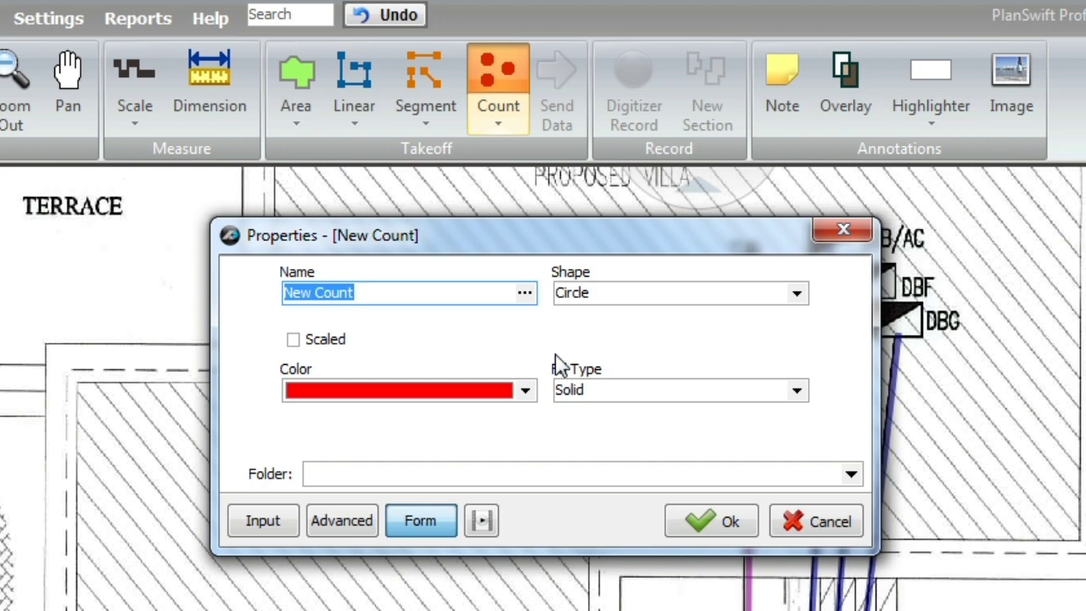
pyautogui.write('Tel')
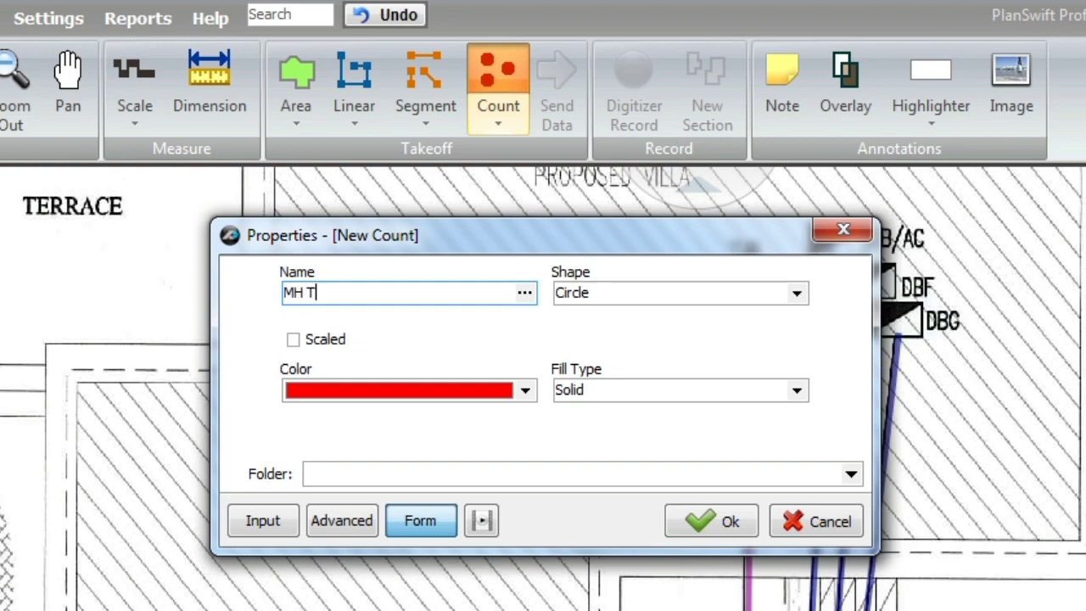
pyautogui.click(720, 524)
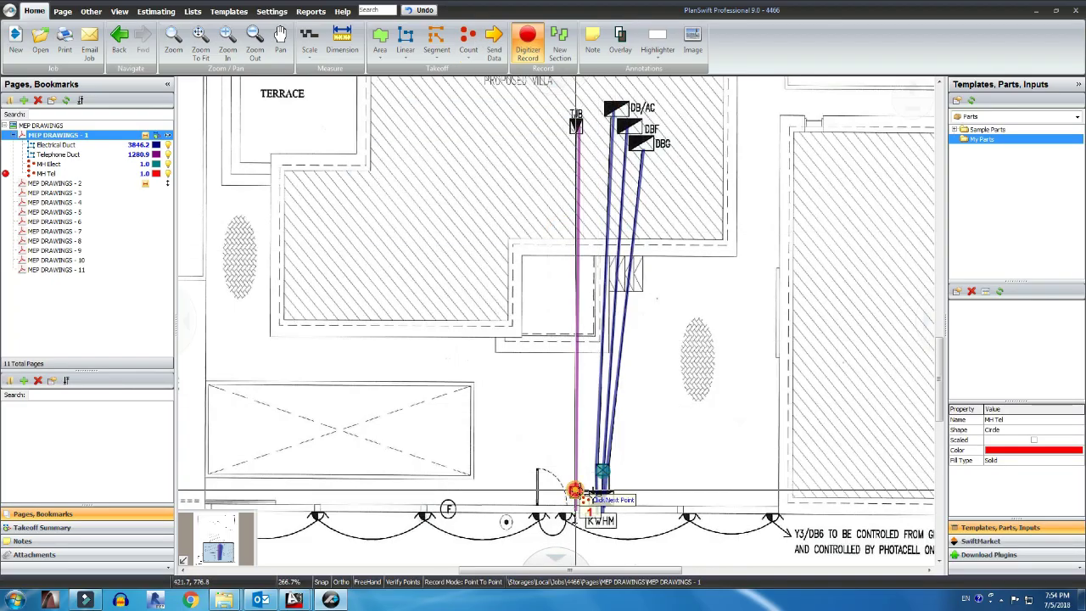
pyautogui.press('Escape')
# Create a yellow circle count item named Isolator and mark the 20A weatherproof isolator symbol near the site corner
pyautogui.scroll(-1, 595, 472)
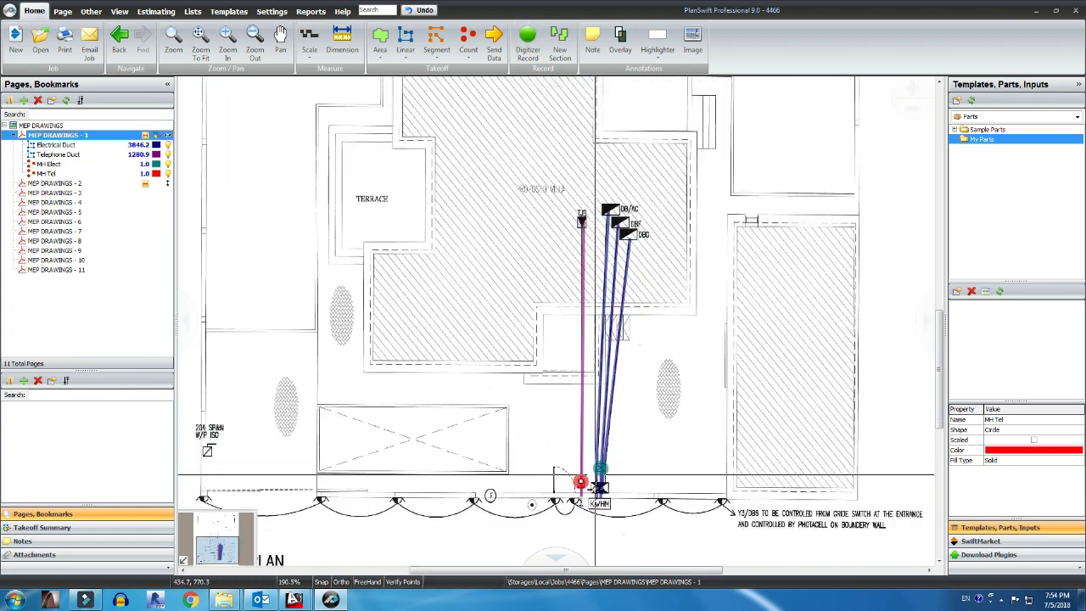
pyautogui.scroll(1, 586, 471)
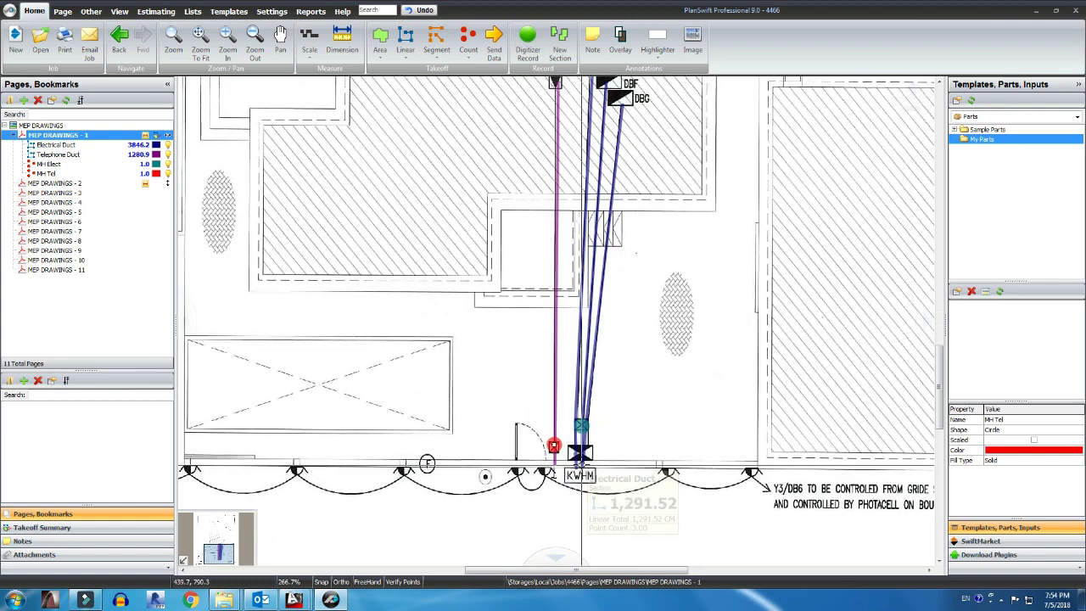
pyautogui.scroll(-1, 582, 473)
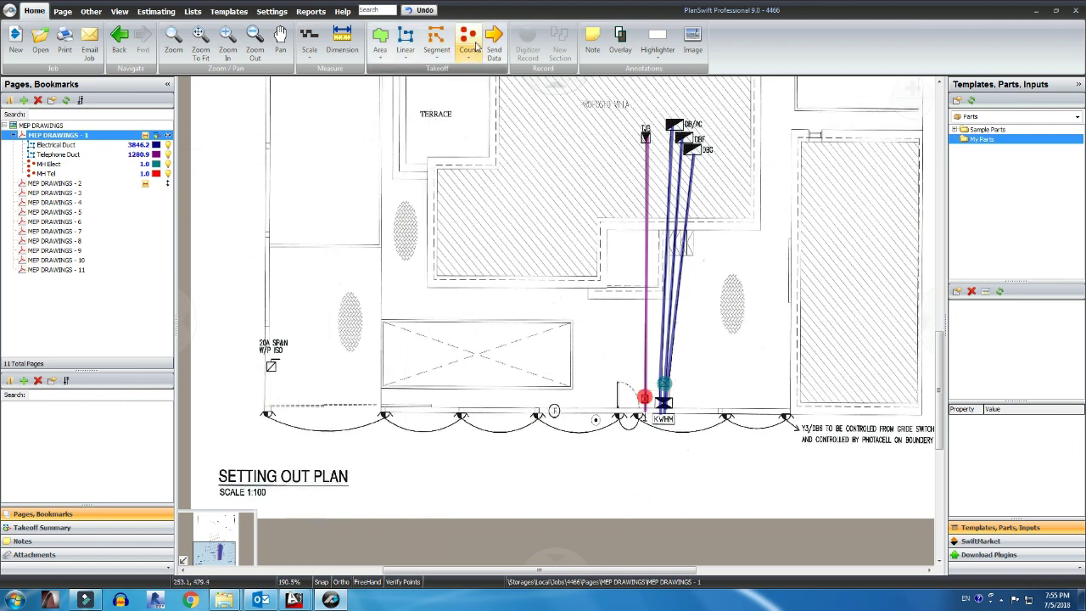
pyautogui.click(469, 40)
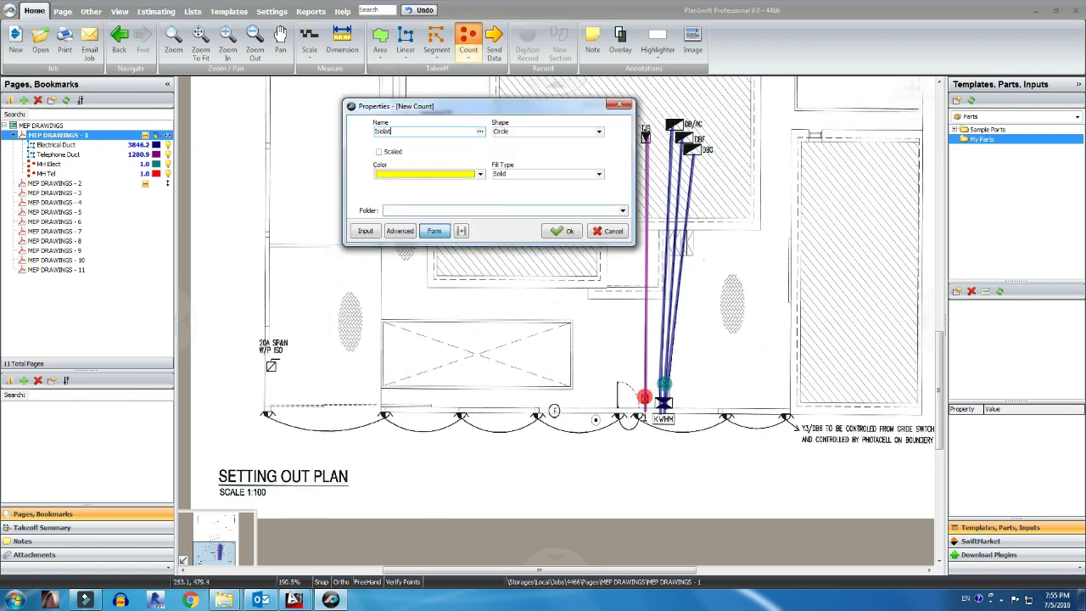
pyautogui.click(563, 231)
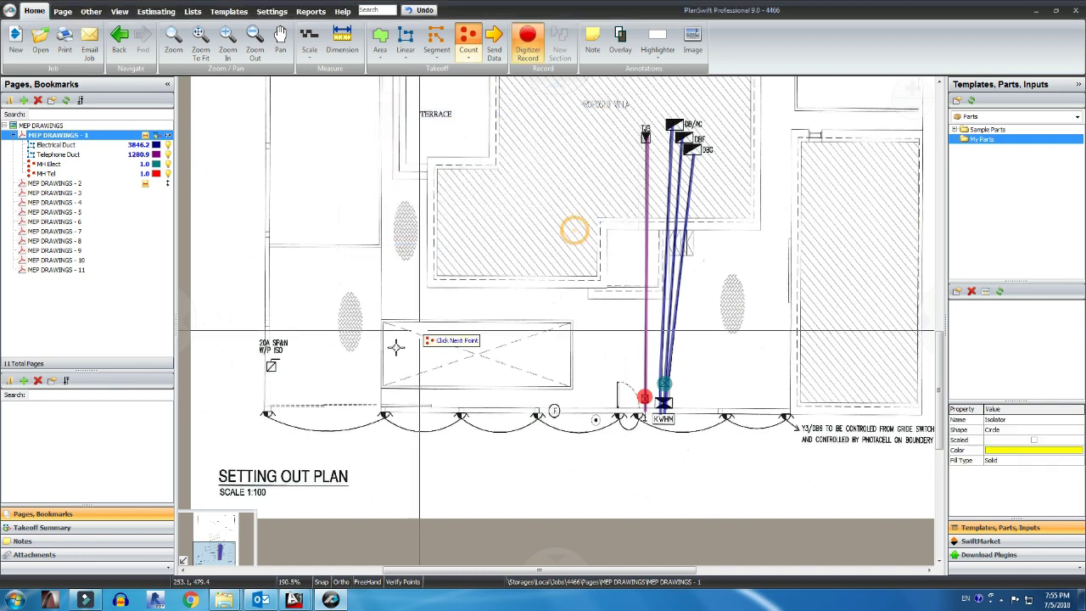
pyautogui.click(270, 366)
pyautogui.press('Escape')
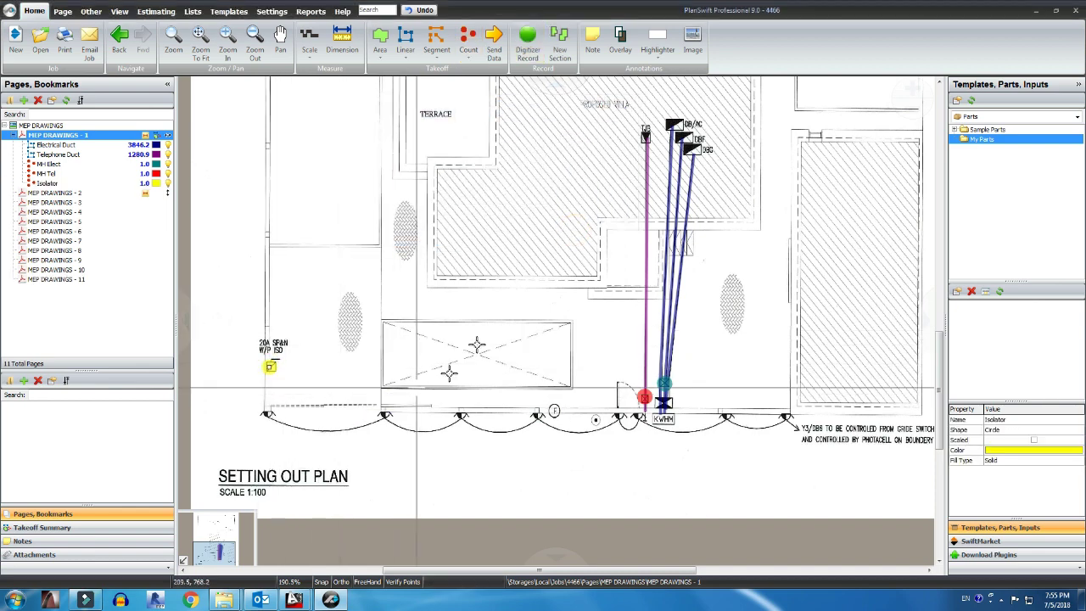
# Create a blue circle count item named Light Boundry and mark each light symbol along the front boundary wall
pyautogui.click(466, 39)
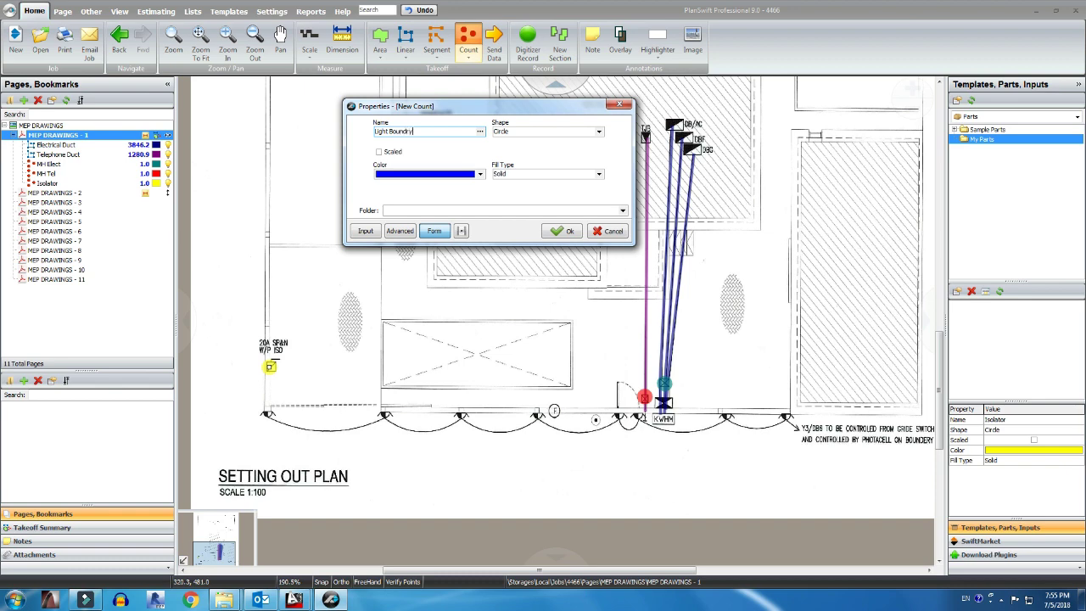
pyautogui.click(563, 230)
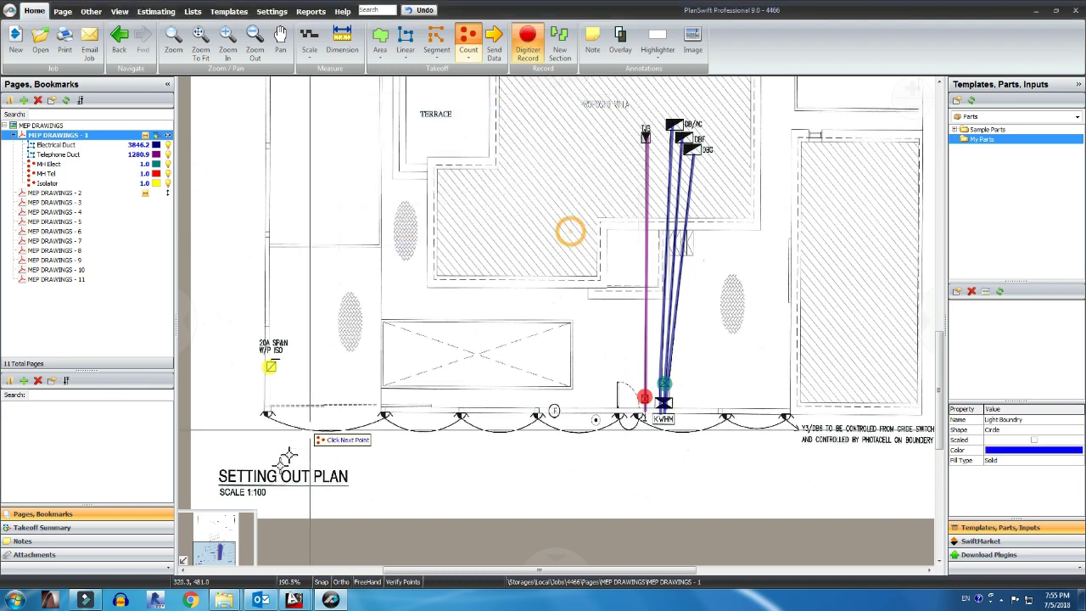
pyautogui.click(265, 415)
pyautogui.click(378, 416)
pyautogui.click(457, 415)
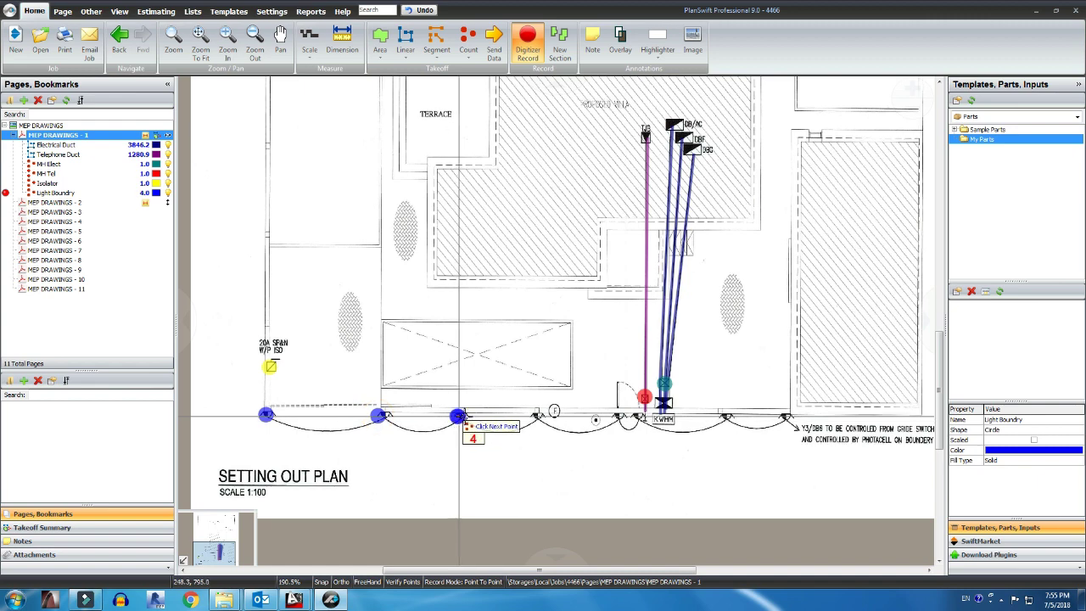
pyautogui.click(537, 416)
pyautogui.click(611, 417)
pyautogui.click(616, 416)
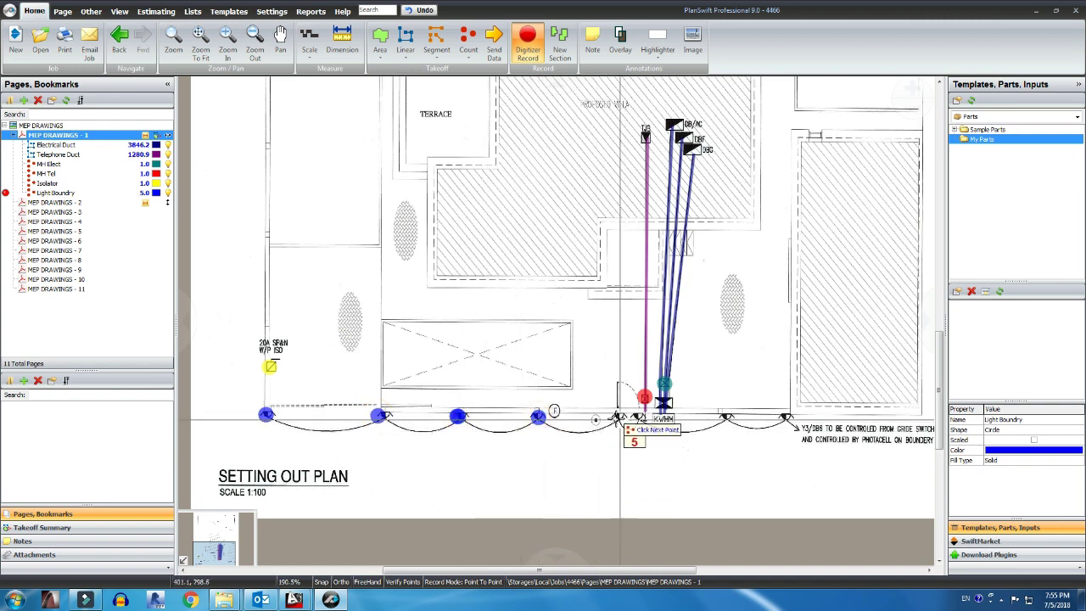
pyautogui.click(635, 417)
pyautogui.click(723, 417)
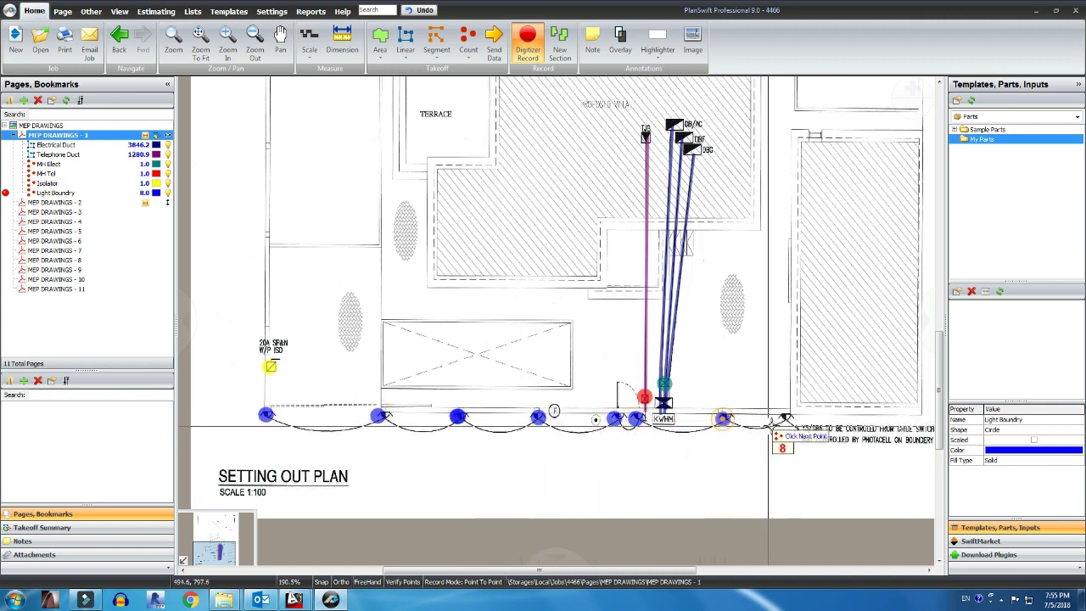
pyautogui.click(782, 417)
pyautogui.press('Escape')
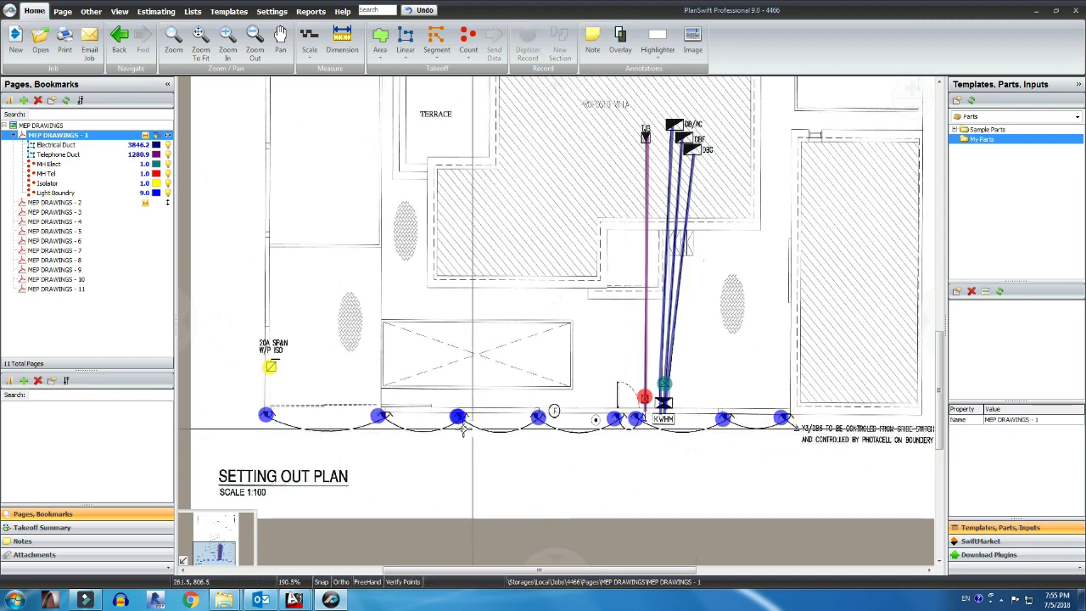
# Remove the duplicate Light Boundry mark from the third light along the wall, counting from the isolator corner
pyautogui.scroll(3, 458, 405)
pyautogui.click(456, 404)
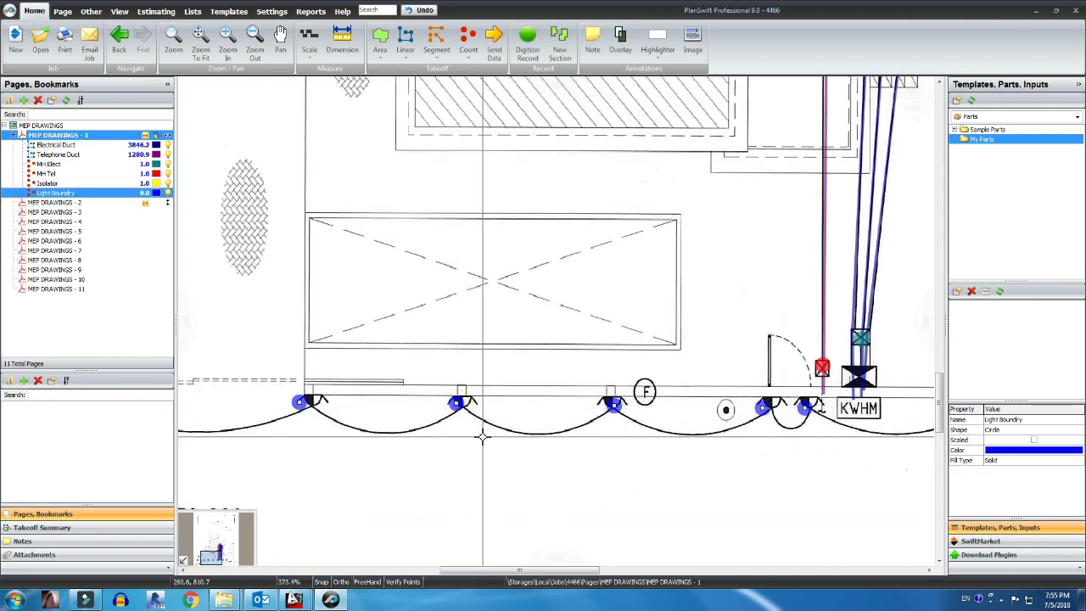
pyautogui.scroll(-3, 501, 408)
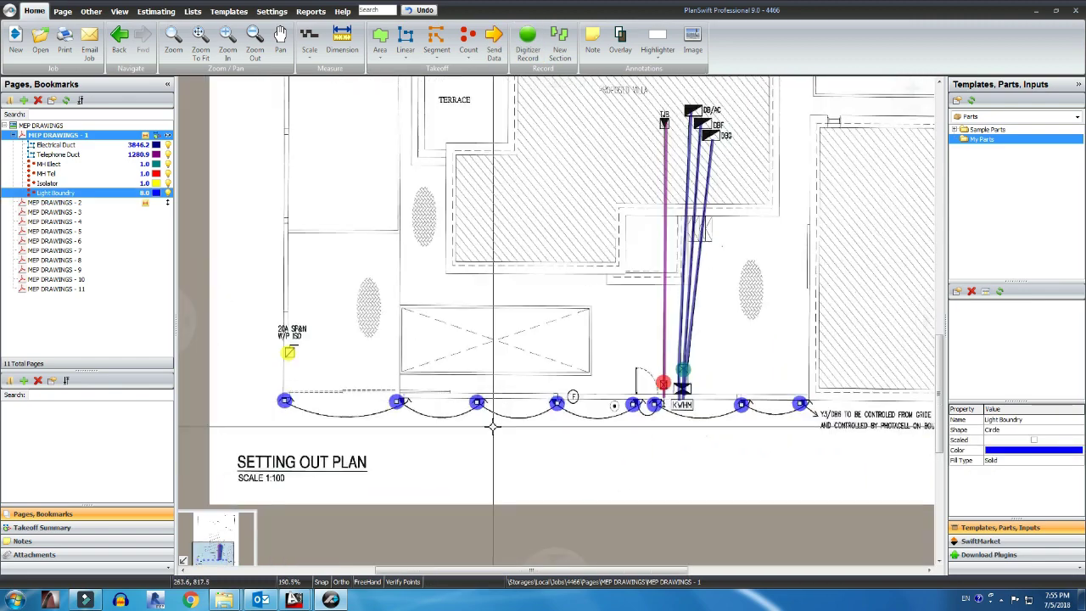
pyautogui.scroll(2, 584, 416)
pyautogui.press('Escape')
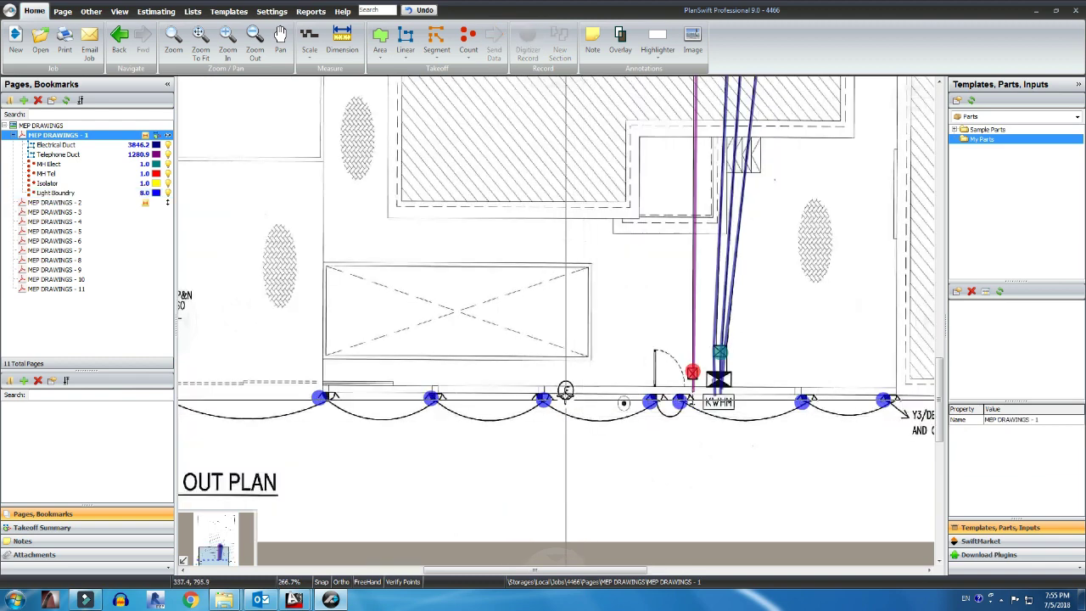
# Create a magenta circle count item named Door Bell and mark the bell symbol on the boundary wall beside the gate
pyautogui.click(466, 40)
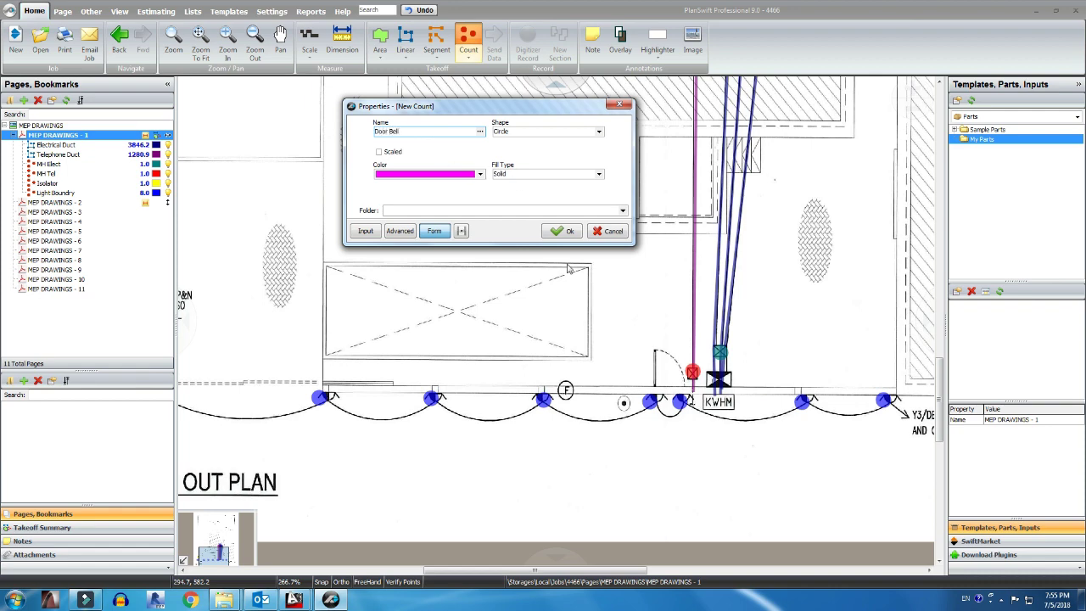
pyautogui.click(563, 231)
pyautogui.click(626, 404)
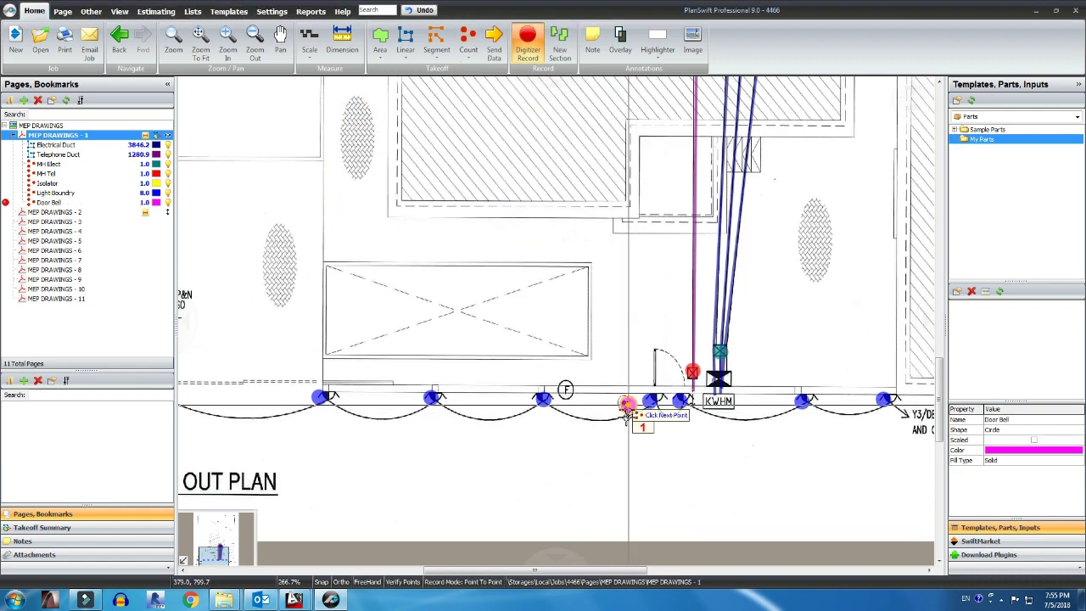
# Create a cyan circle count item named Daylight Sensor and mark the circled F symbol on the boundary wall
pyautogui.click(469, 42)
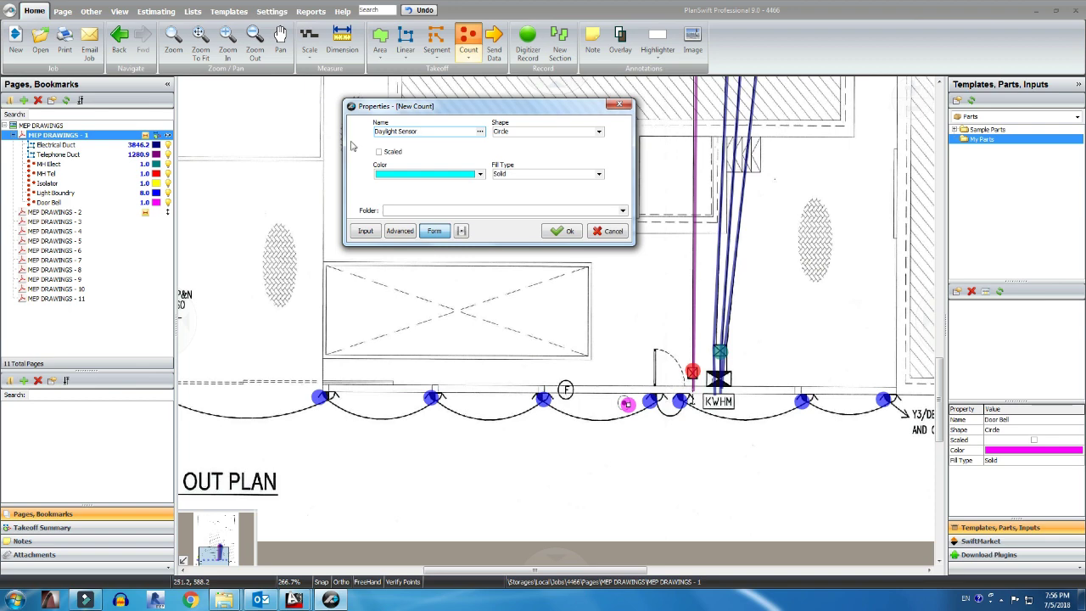
pyautogui.click(568, 390)
pyautogui.scroll(-2, 605, 418)
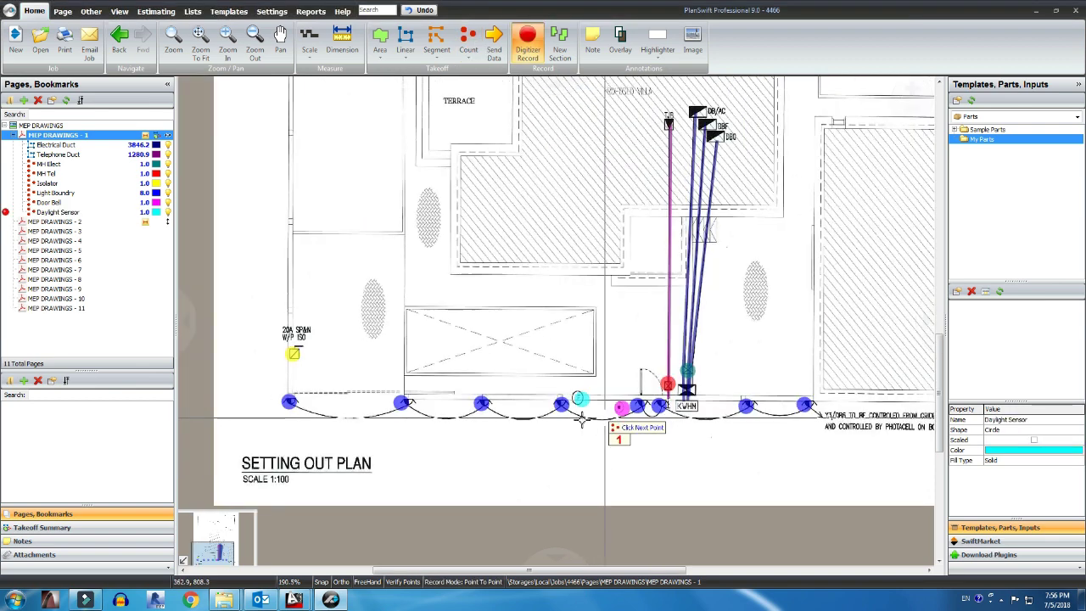
pyautogui.moveTo(647, 417); pyautogui.dragTo(587, 424)
pyautogui.moveTo(774, 445); pyautogui.dragTo(692, 455)
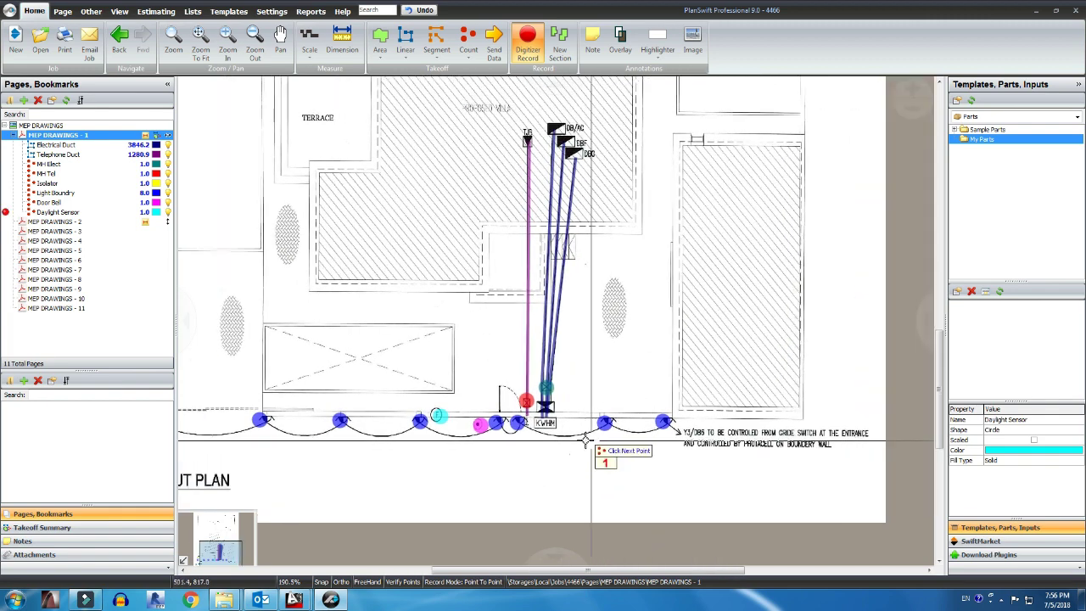
pyautogui.press('Escape')
# Review page 1's takeoff items and their marks on the plan, trying the visibility toggle of the Door Bell item
pyautogui.moveTo(544, 237); pyautogui.dragTo(540, 264)
pyautogui.scroll(-2, 519, 429)
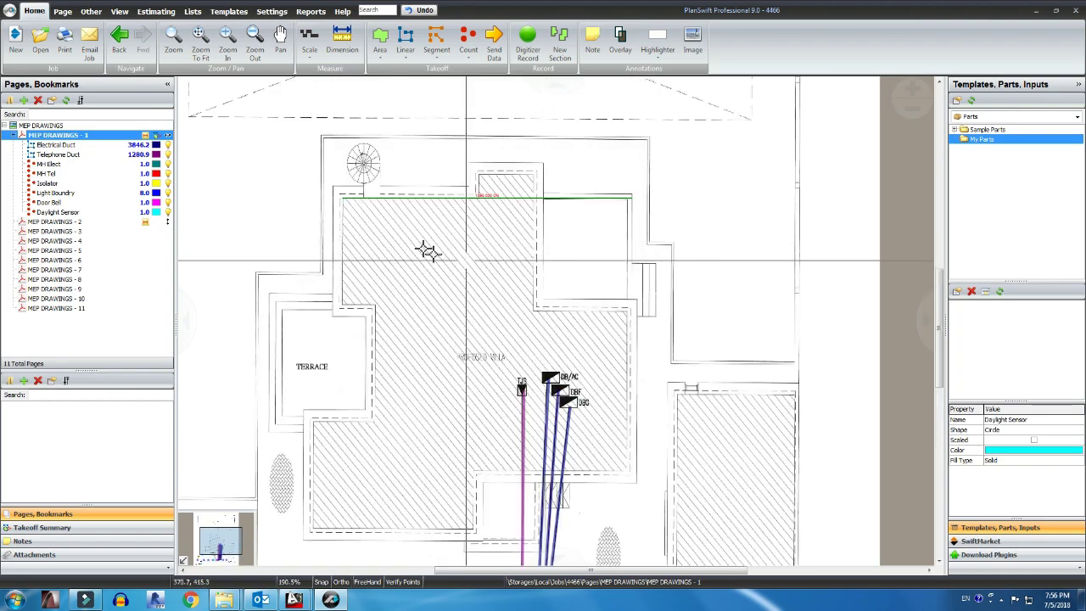
pyautogui.scroll(2, 390, 397)
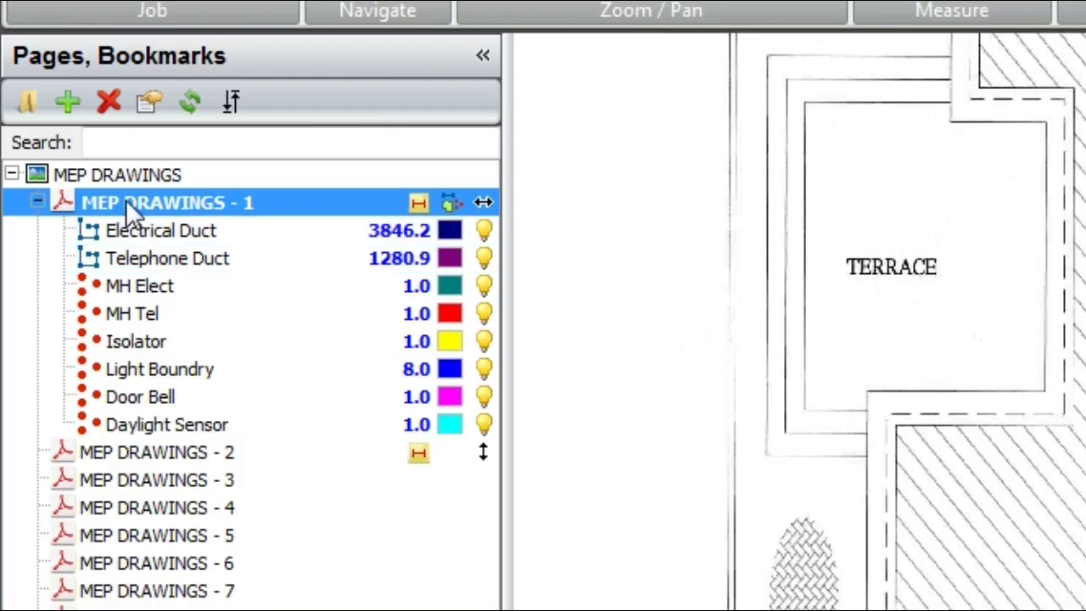
pyautogui.click(44, 134)
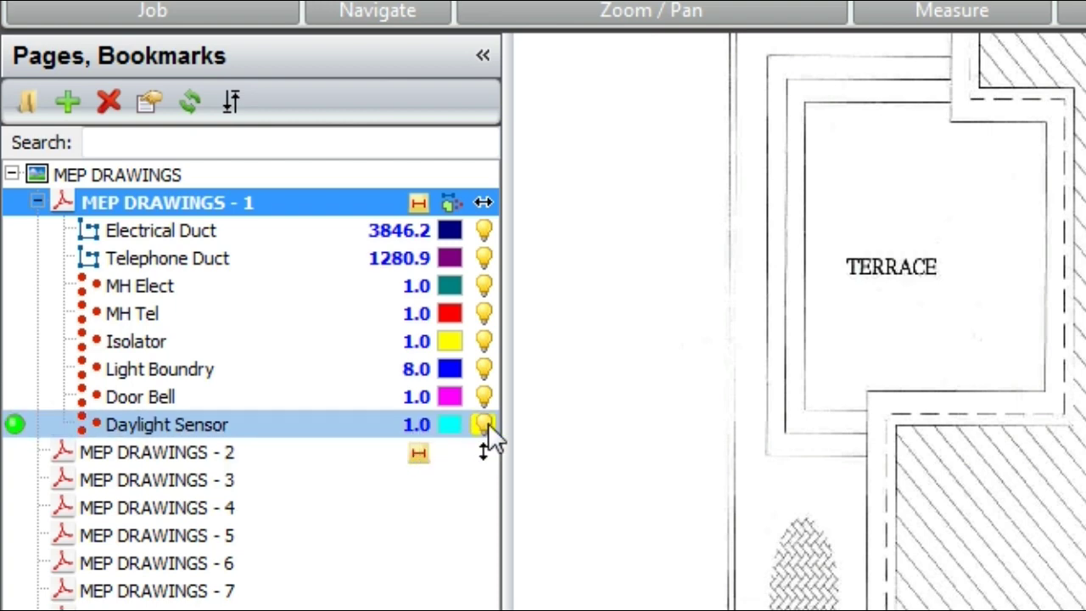
pyautogui.moveTo(488, 423); pyautogui.dragTo(491, 398)
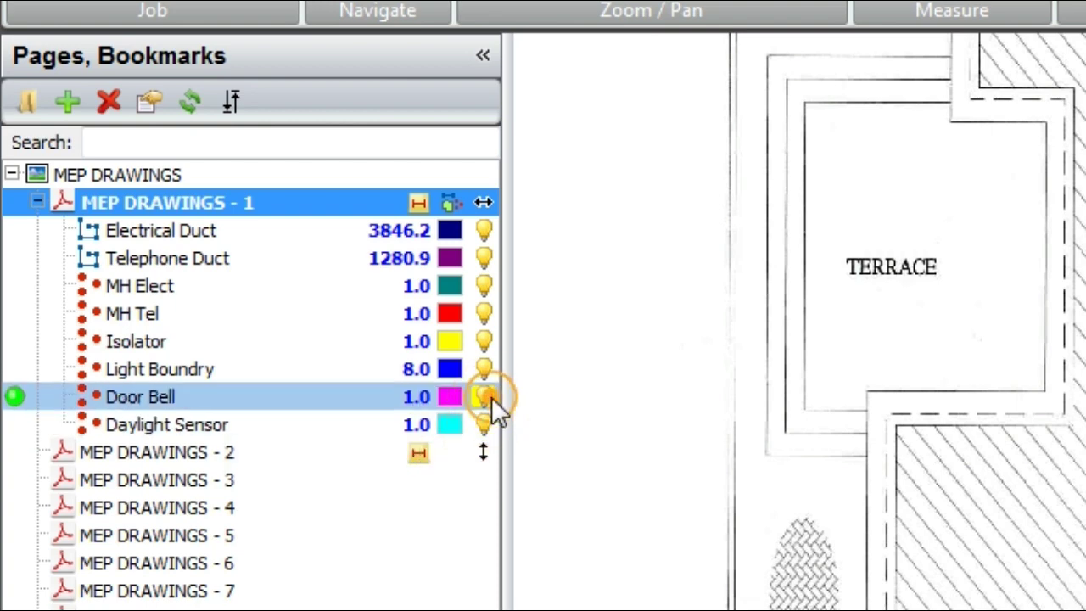
pyautogui.click(488, 395)
pyautogui.click(488, 396)
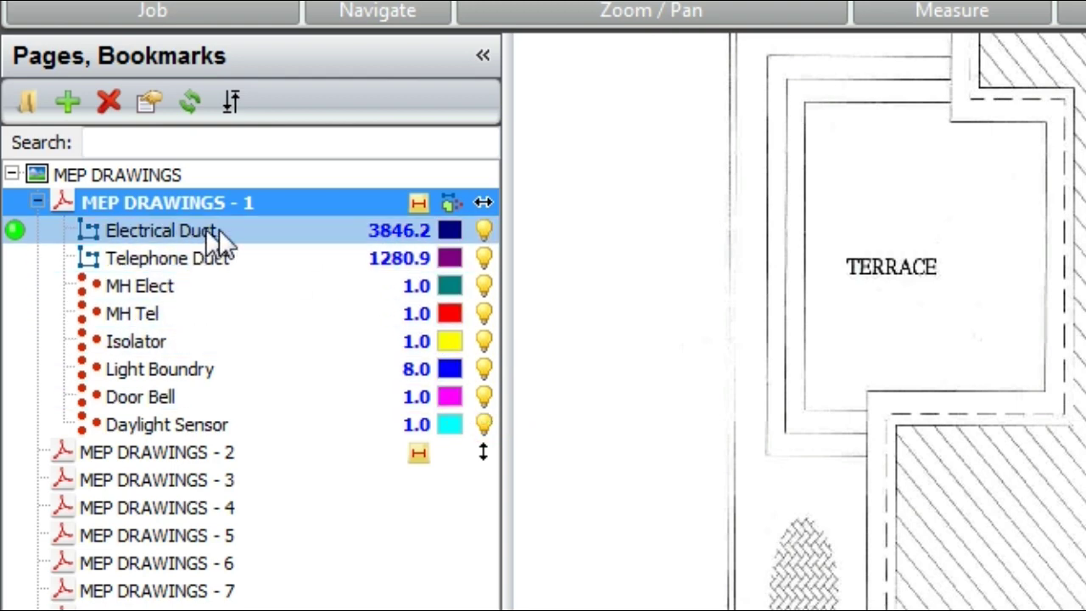
pyautogui.scroll(-3, 798, 322)
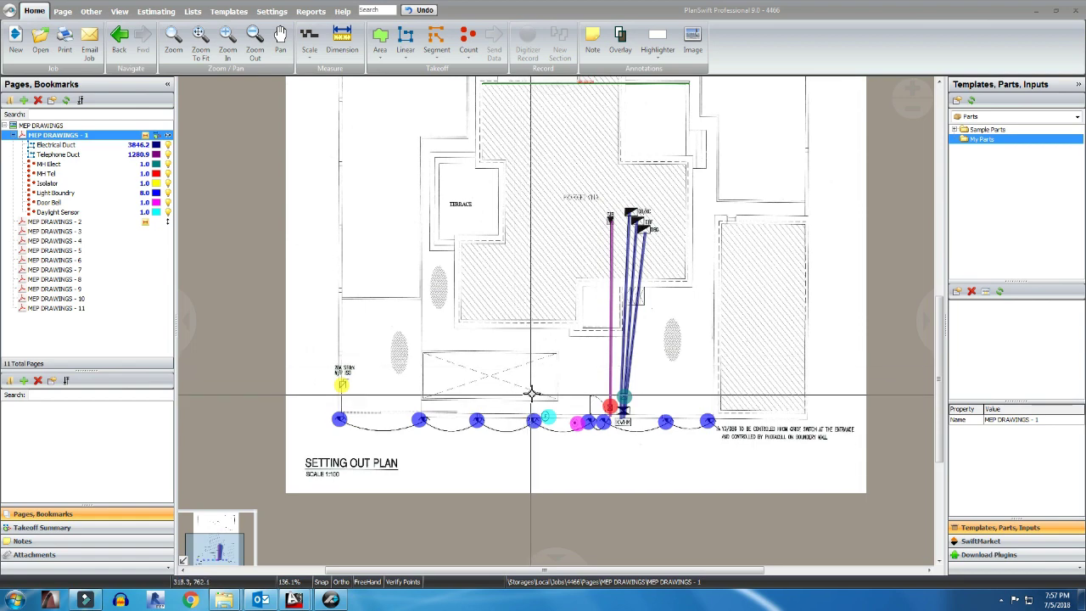
pyautogui.scroll(2, 537, 373)
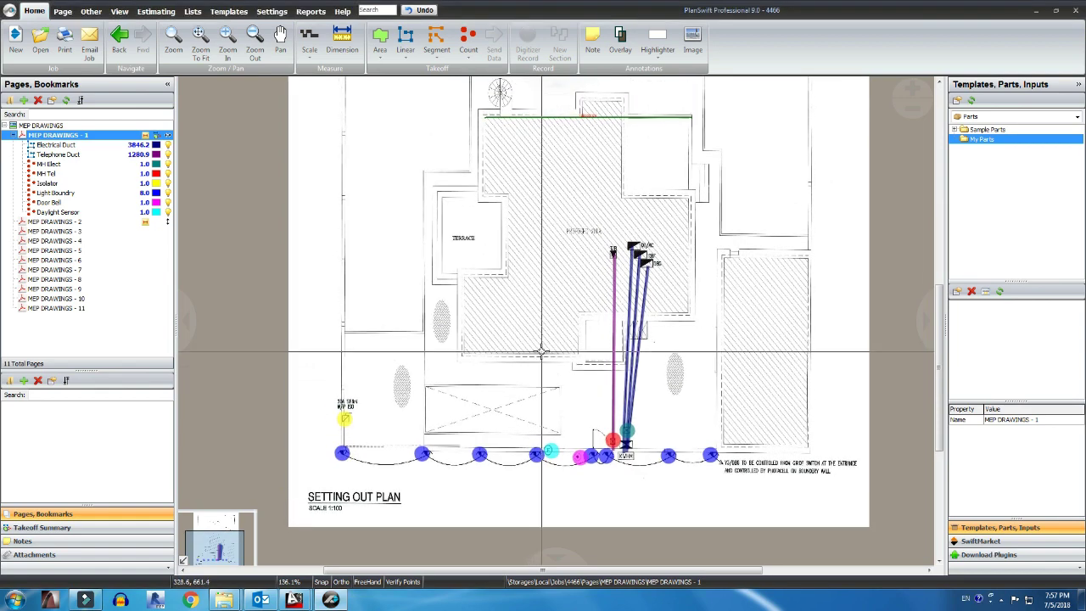